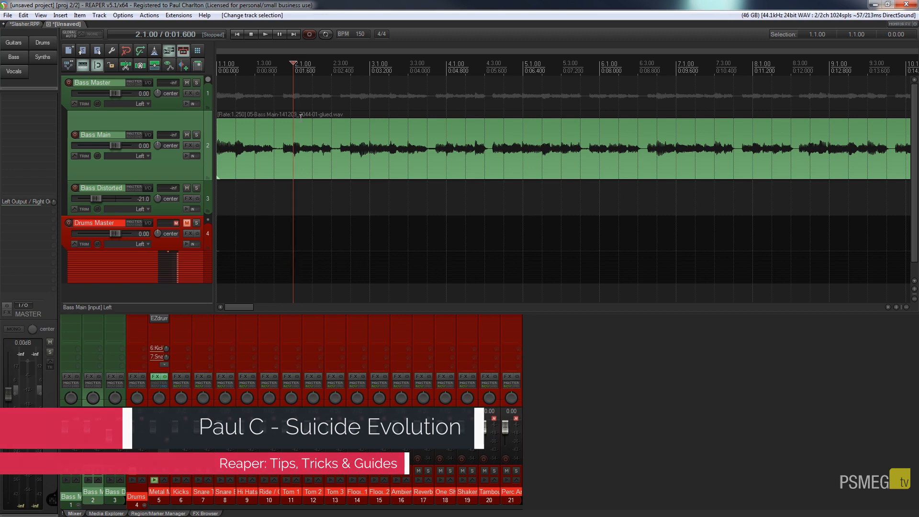
- Play the Bass Main track from the project start, stop, and view its empty FX chain
left_click(241, 35)
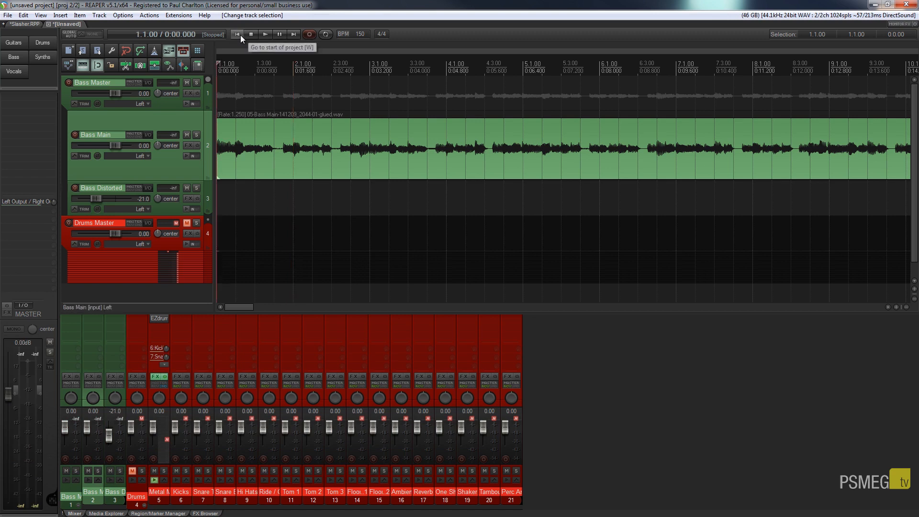
left_click(264, 38)
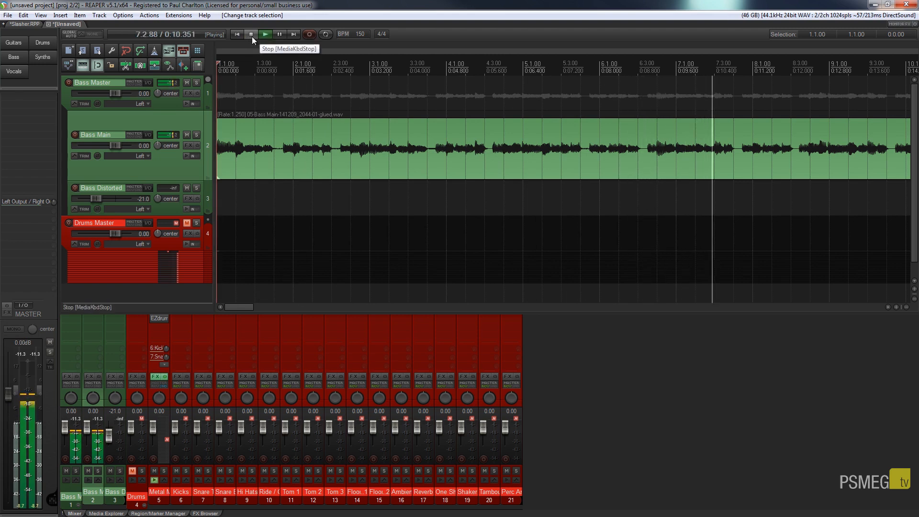
left_click(252, 37)
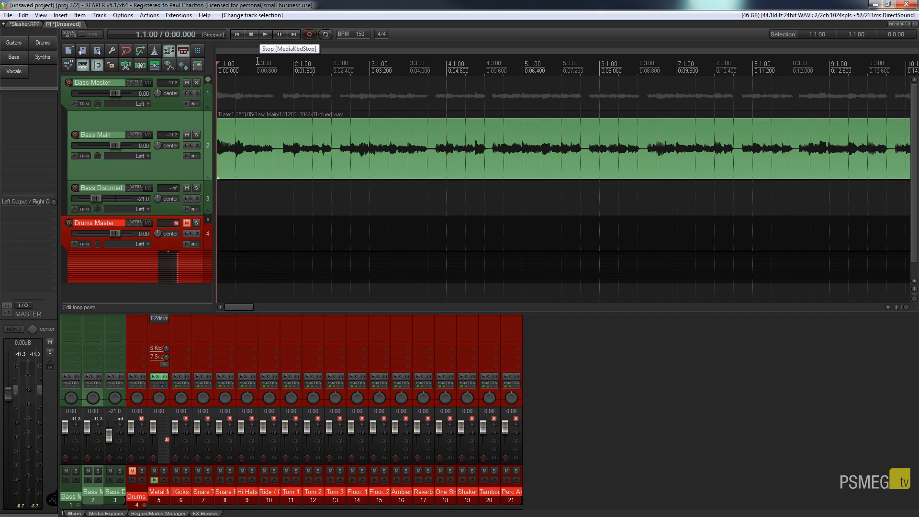
left_click(189, 145)
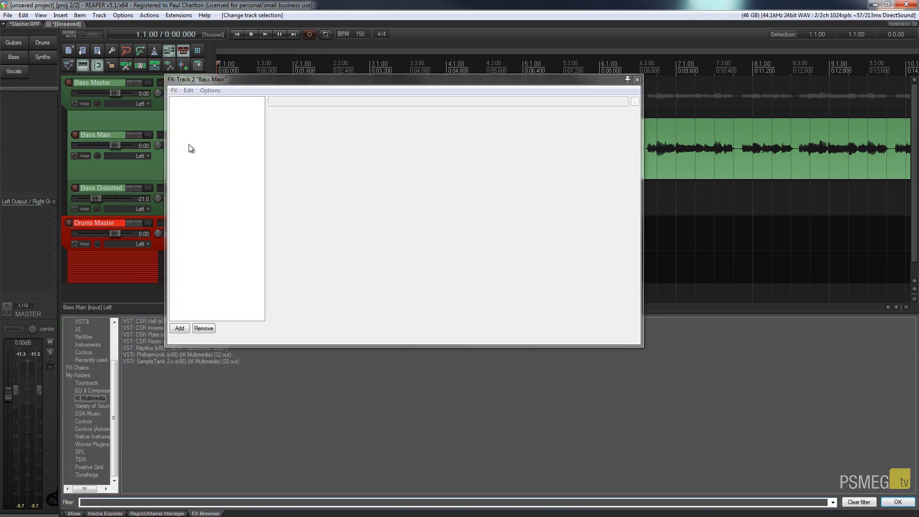
- Add VST: EZmix (Toontrack) from the Toontrack folder to the Bass Main FX chain
left_click_drag(381, 81, 461, 55)
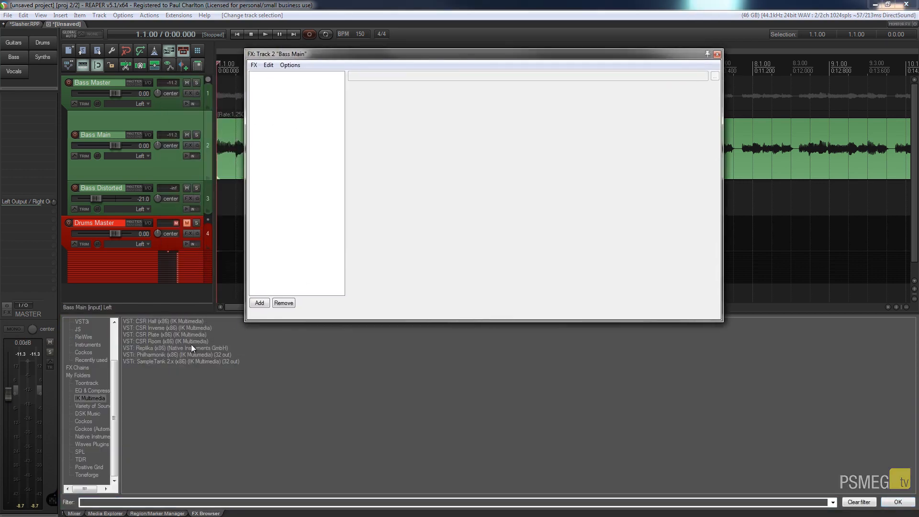
left_click_drag(120, 399, 148, 392)
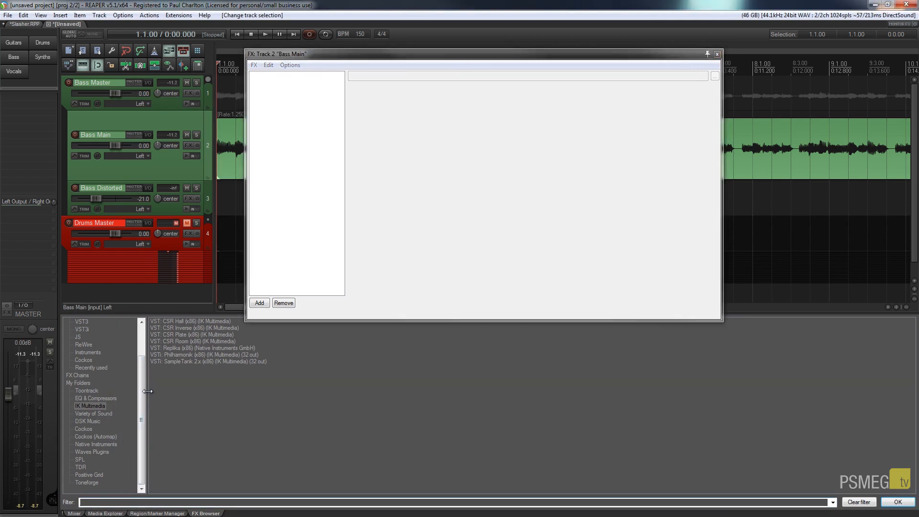
left_click(81, 392)
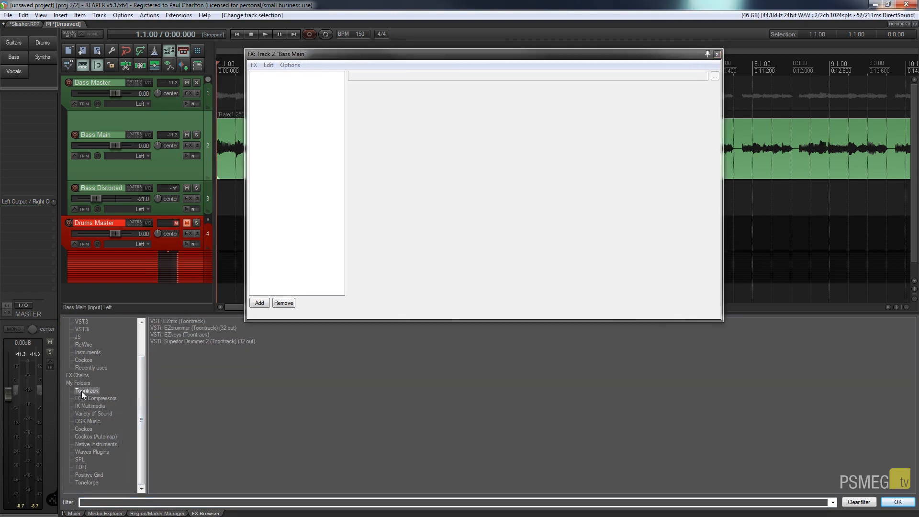
left_click(171, 322)
key("Return")
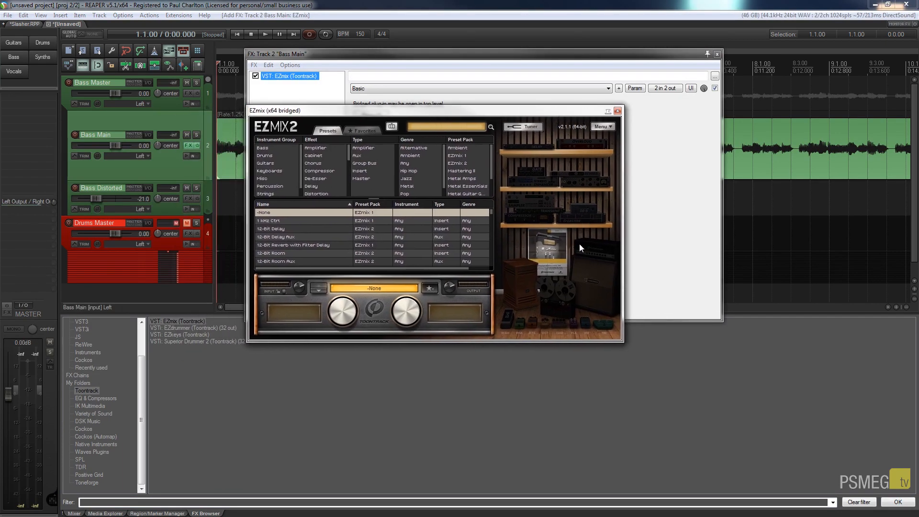
- Load the Fredrik - Clean Bass preset from EZmix's Bass favourites
left_click(369, 128)
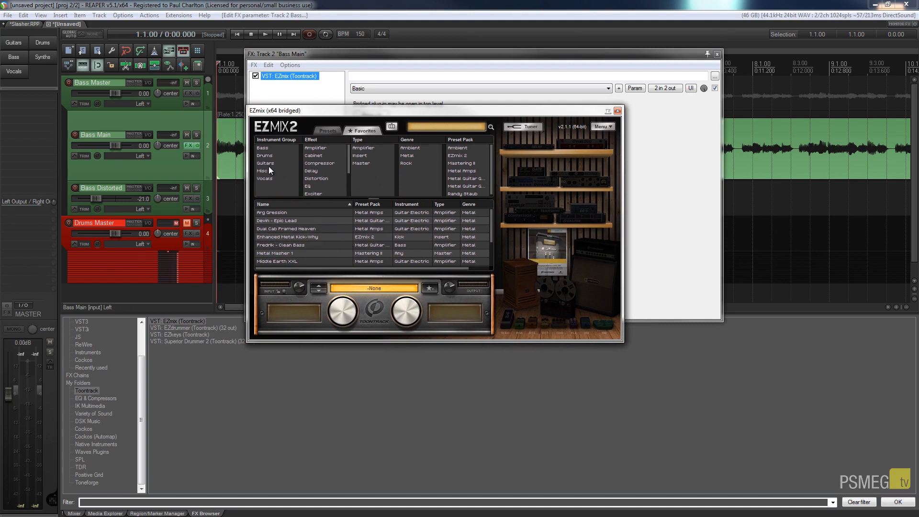
left_click(264, 149)
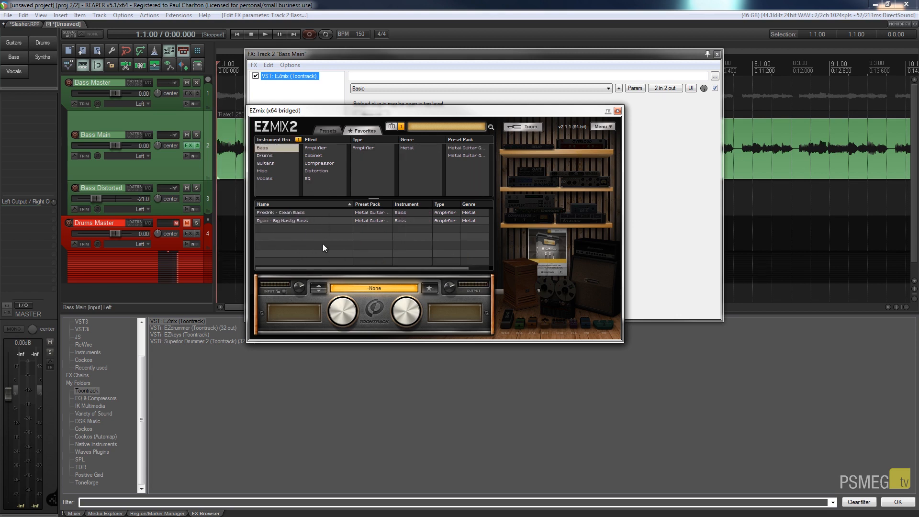
double_click(317, 214)
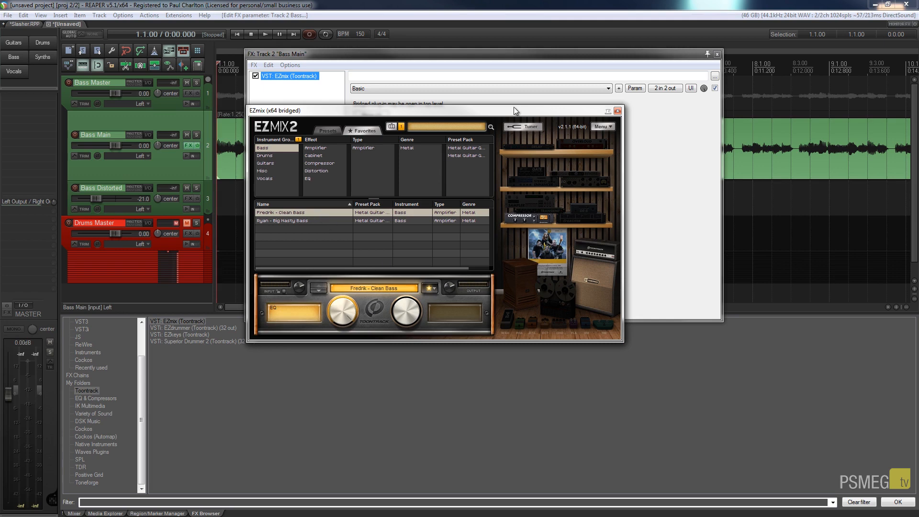
left_click_drag(514, 107, 519, 166)
left_click(717, 54)
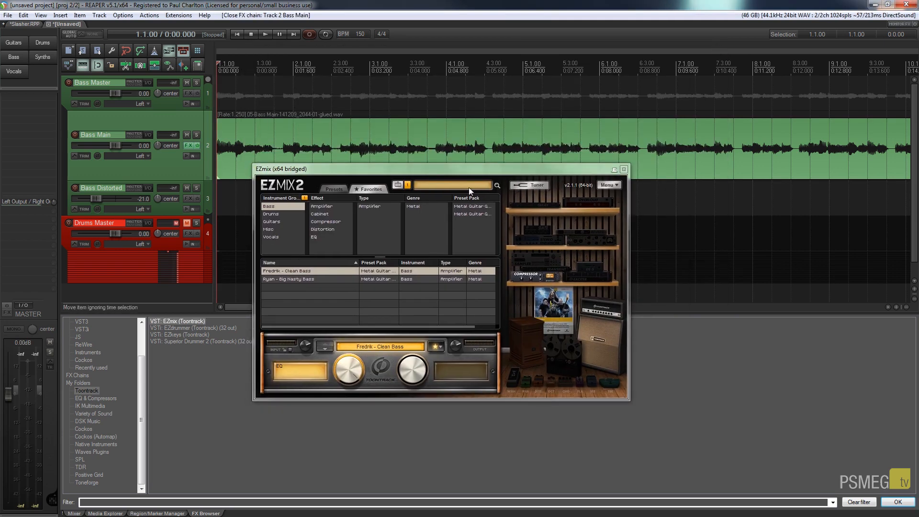
left_click_drag(430, 168, 648, 211)
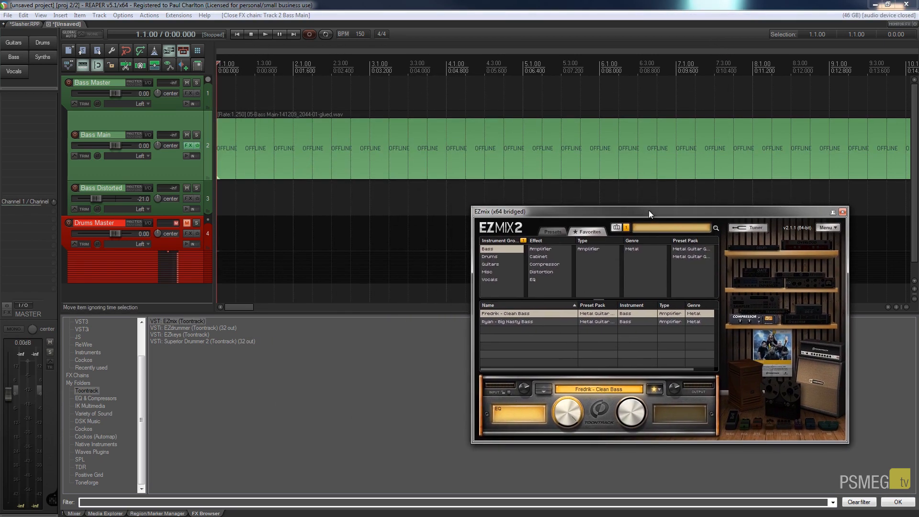
left_click(227, 227)
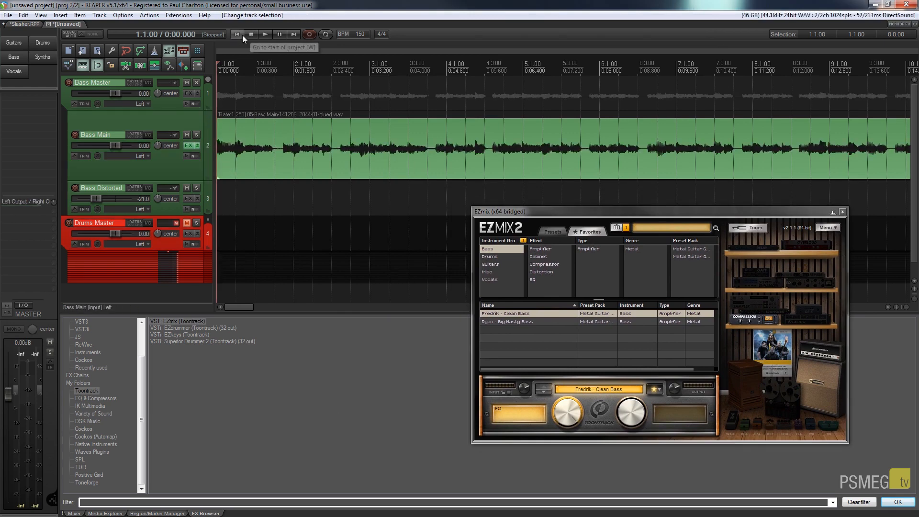
left_click_drag(580, 211, 470, 213)
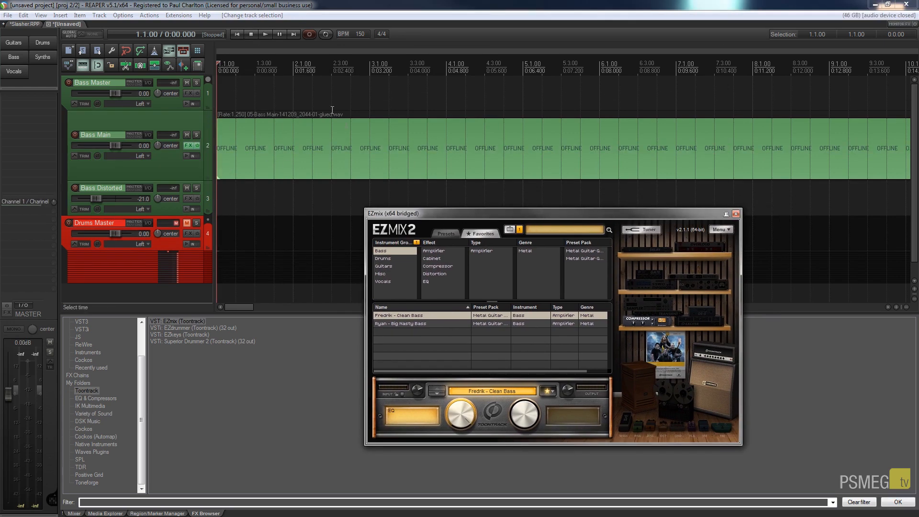
left_click(268, 37)
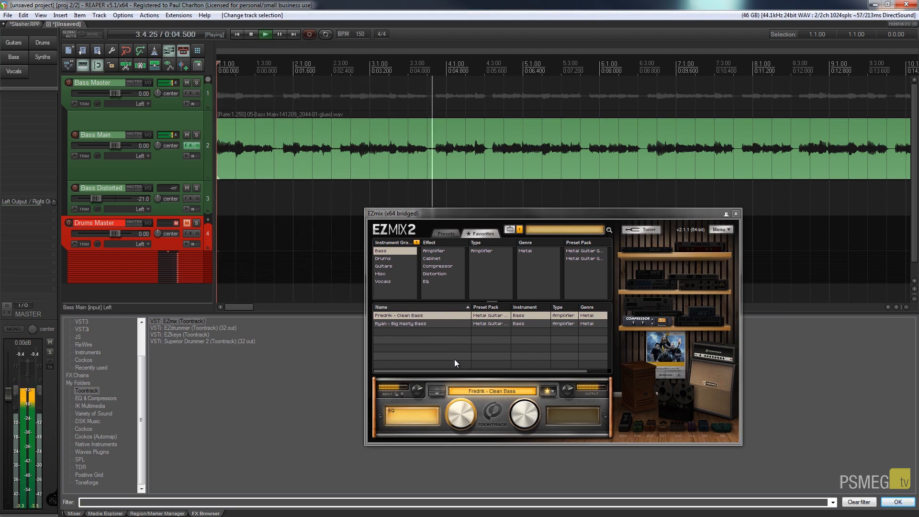
left_click(190, 146)
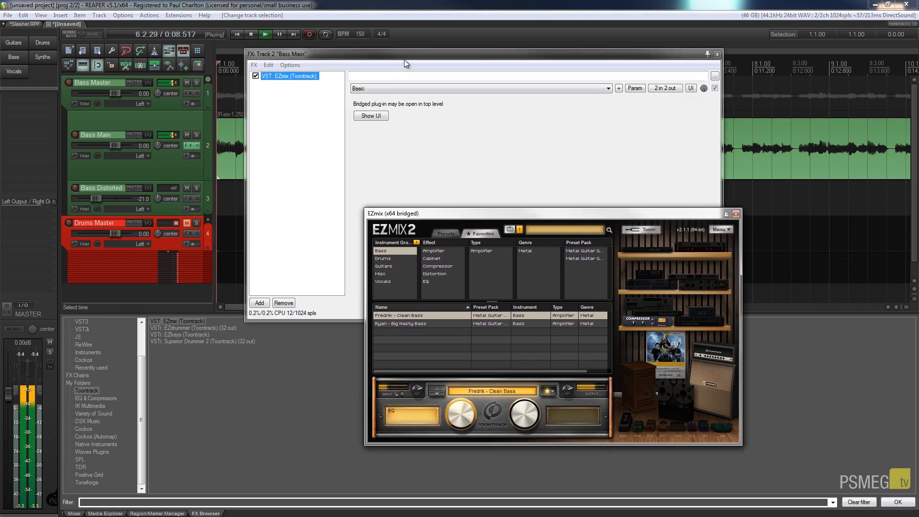
left_click_drag(404, 60, 350, 274)
left_click(202, 290)
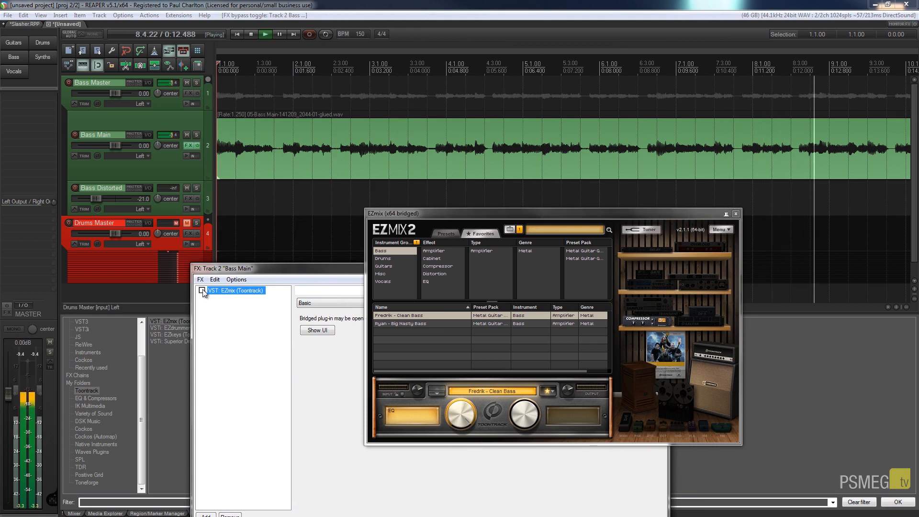
left_click(202, 291)
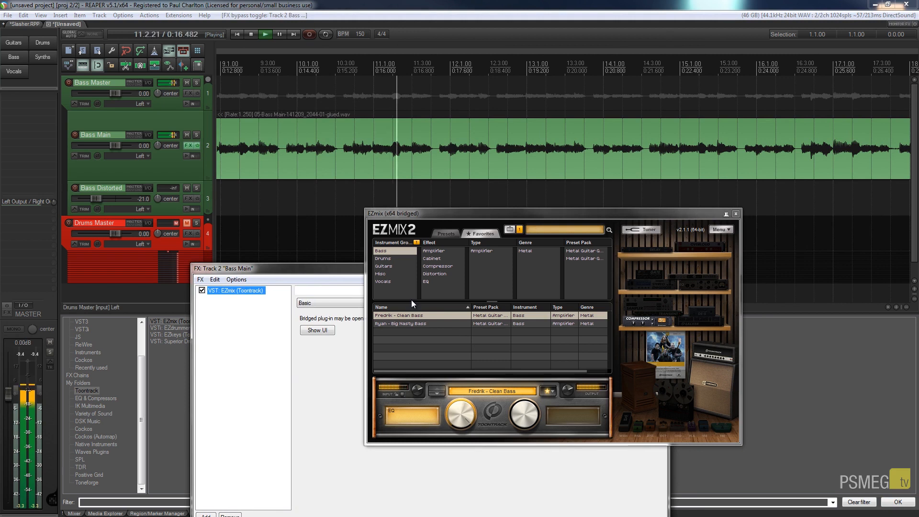
key("space")
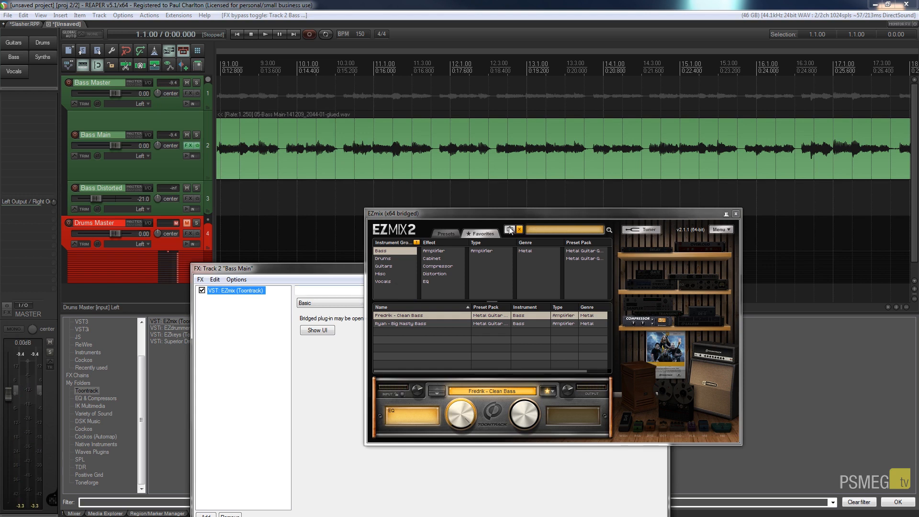
left_click_drag(542, 214, 622, 204)
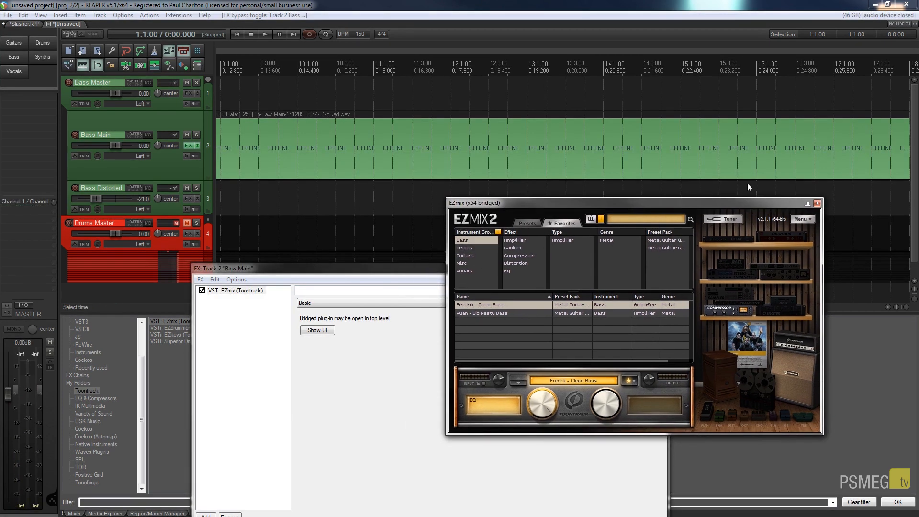
- Close the EZmix window and copy the Bass Main audio item
left_click(817, 203)
left_click(272, 141)
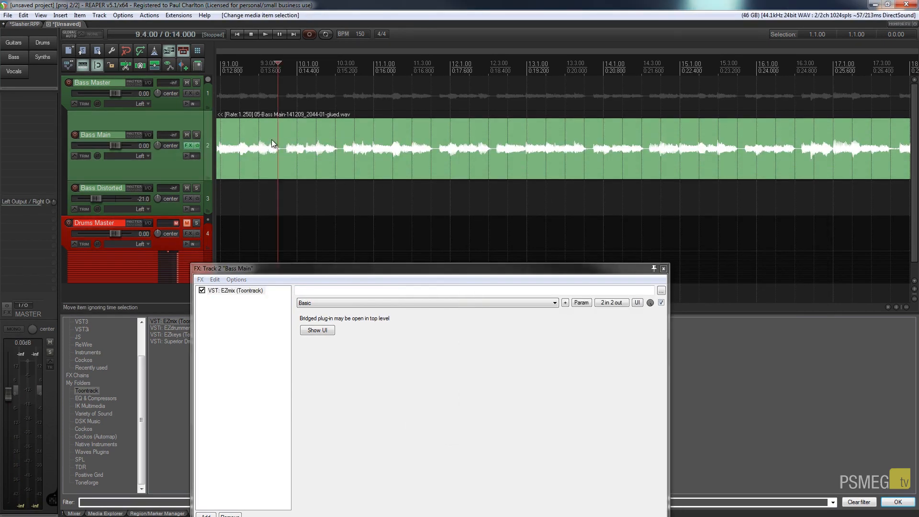
right_click(235, 131)
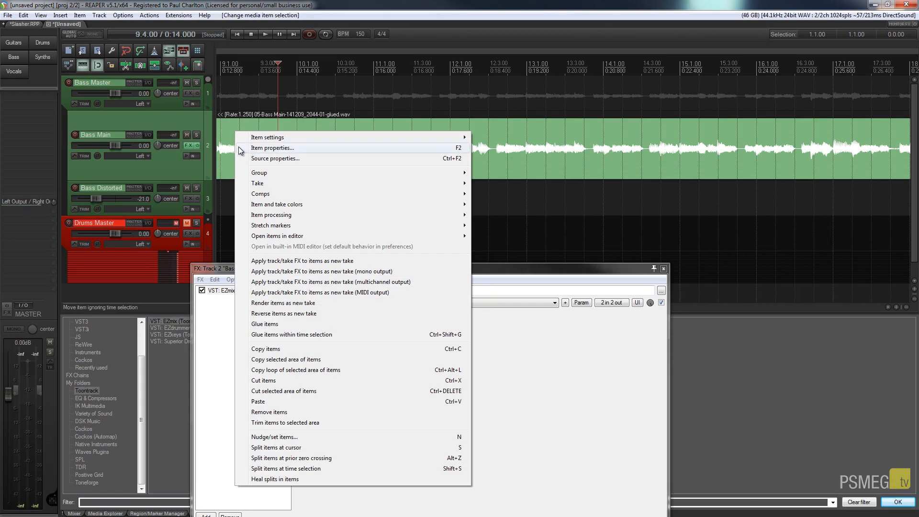
left_click(218, 156)
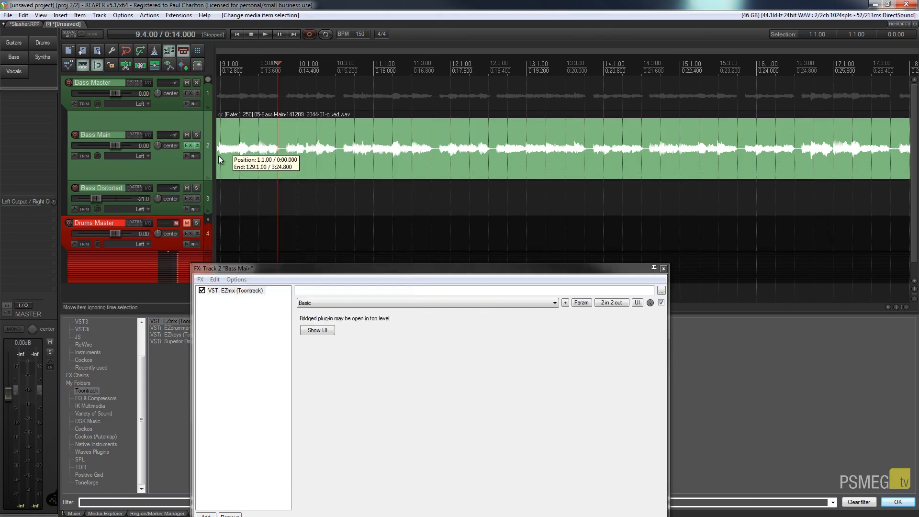
left_click(23, 14)
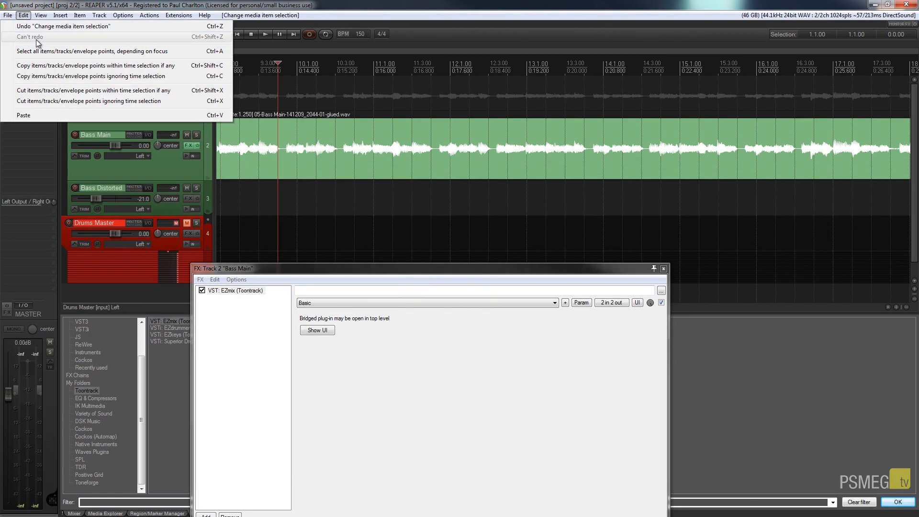
left_click(66, 68)
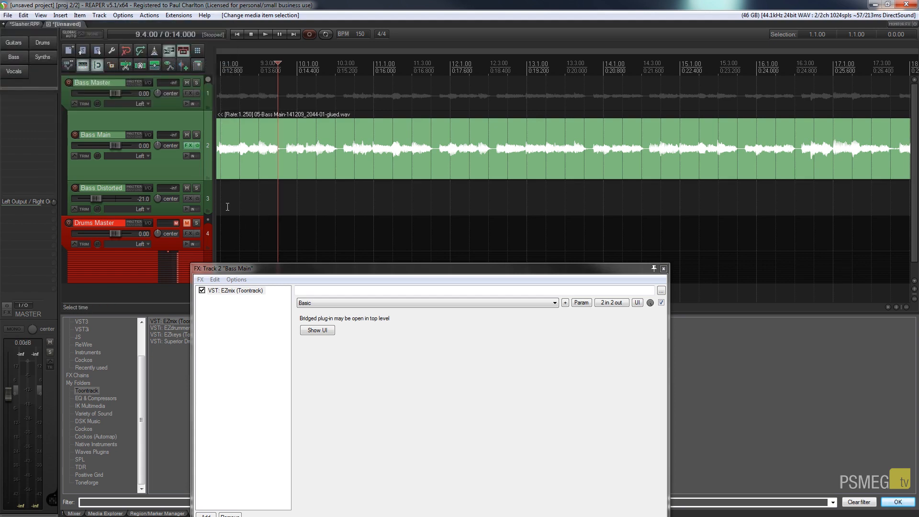
- Paste the copied bass item at the start of track 3 (Bass Distorted)
left_click(664, 268)
left_click_drag(260, 307, 231, 307)
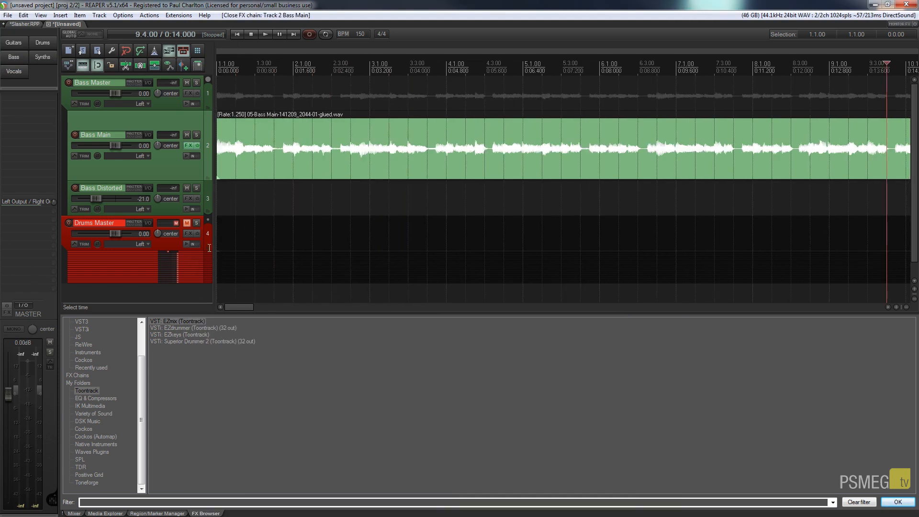
left_click(221, 199)
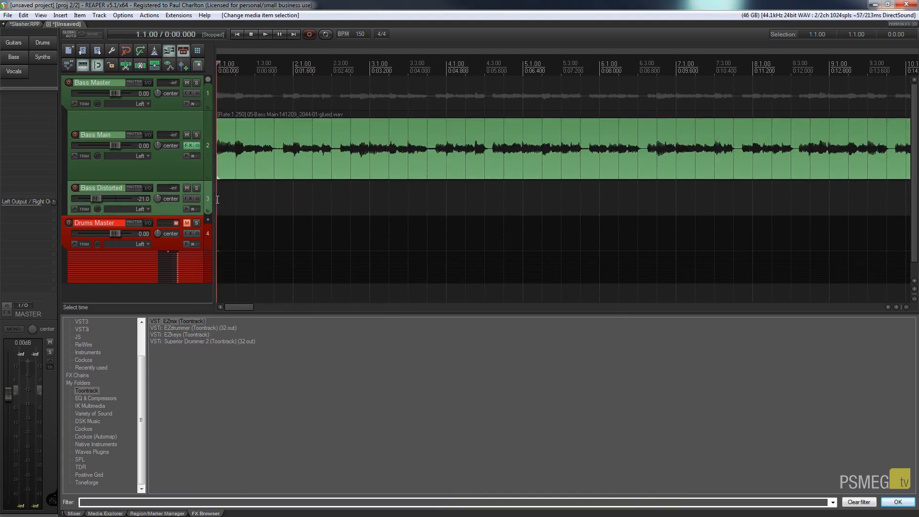
key("ctrl+v")
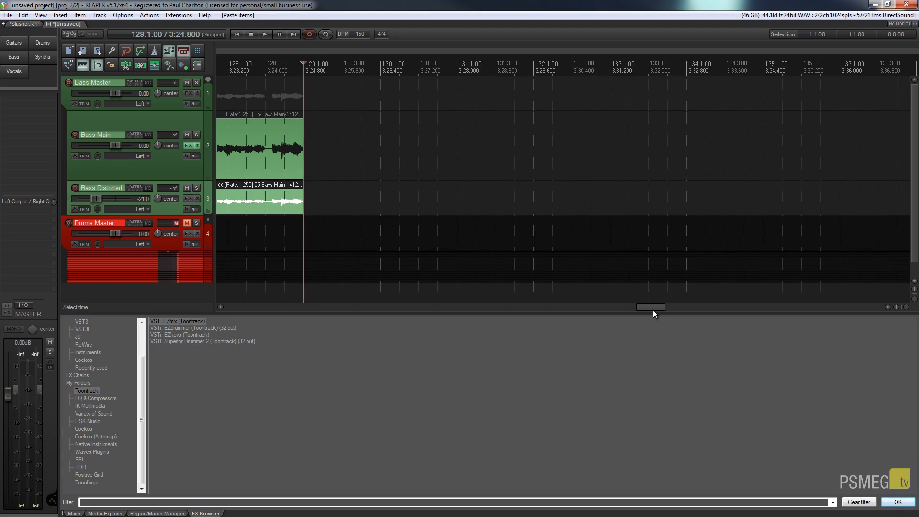
left_click_drag(654, 307, 242, 308)
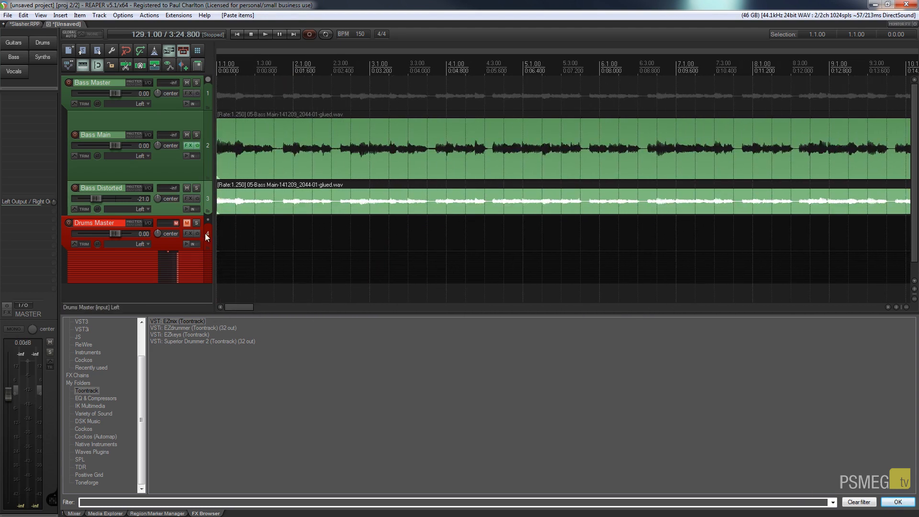
- Reset the Bass Distorted volume to 0 dB, solo it, and play it from the start
left_click_drag(96, 199, 117, 199)
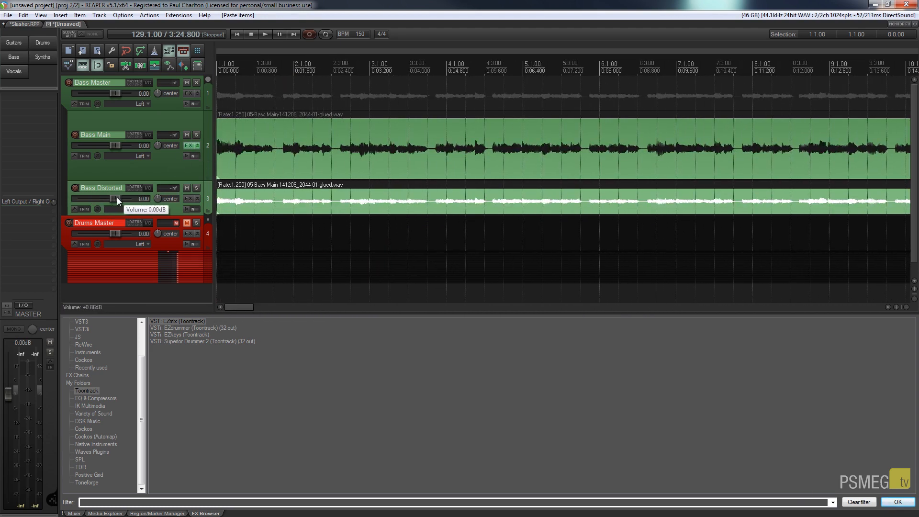
double_click(119, 199)
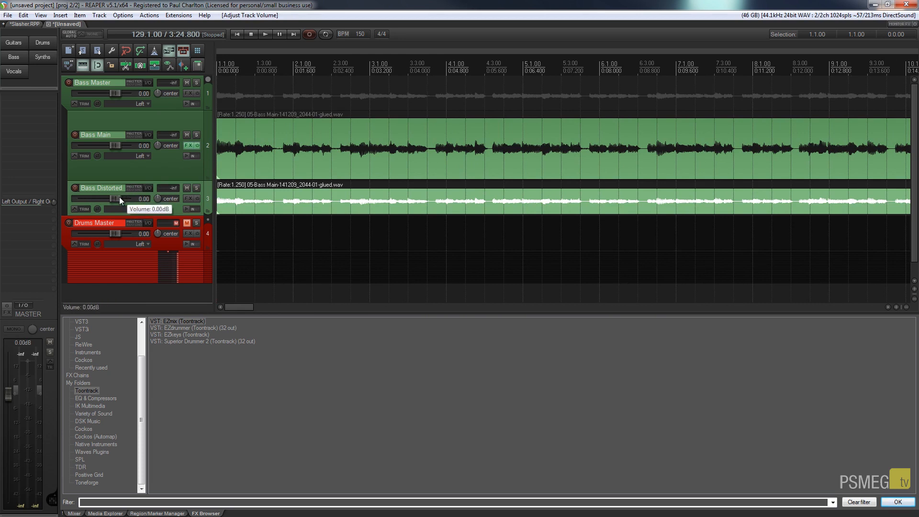
left_click(196, 188)
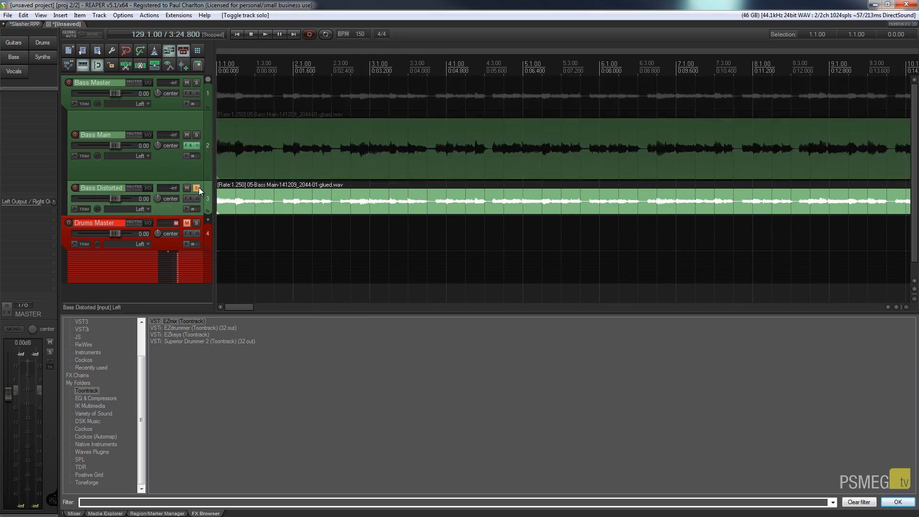
key("space")
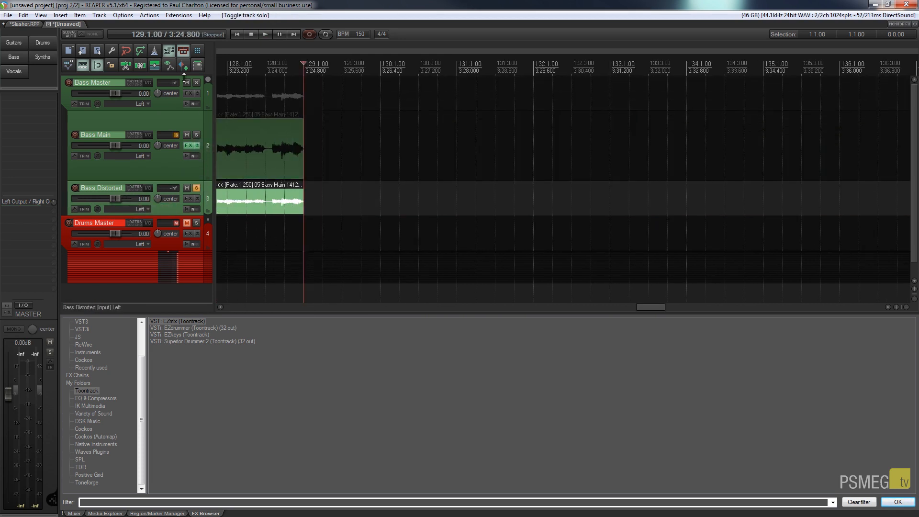
left_click(238, 34)
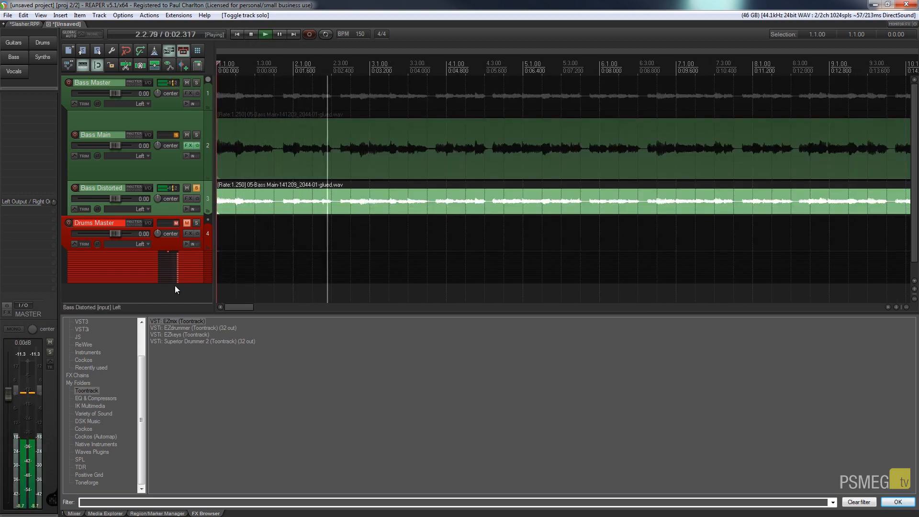
key("space")
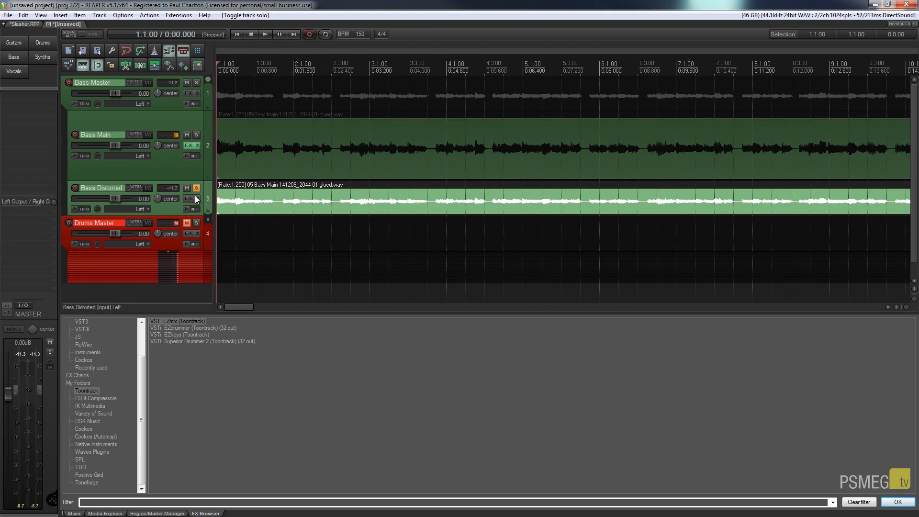
- Drag EZmix from the FX browser into the Bass Distorted effects chain
left_click(188, 198)
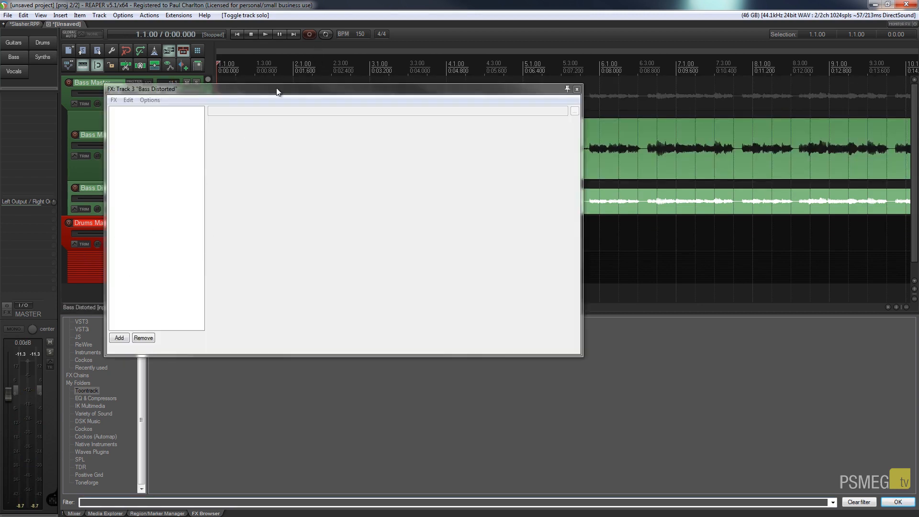
left_click_drag(278, 91, 436, 94)
left_click_drag(171, 320, 384, 283)
left_click_drag(383, 263, 351, 214)
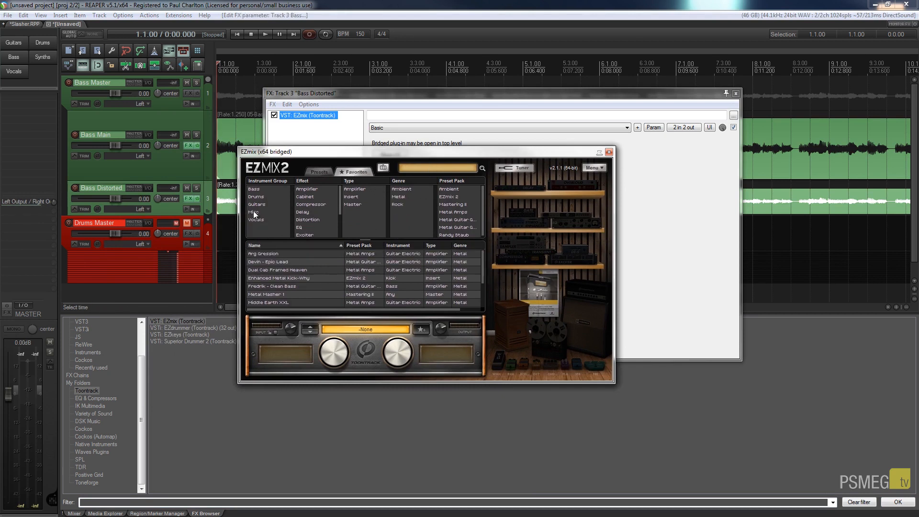
- Load EZmix's Ryan - Big Nasty Bass preset from the Bass group and close the plugin
left_click(257, 190)
left_click(280, 261)
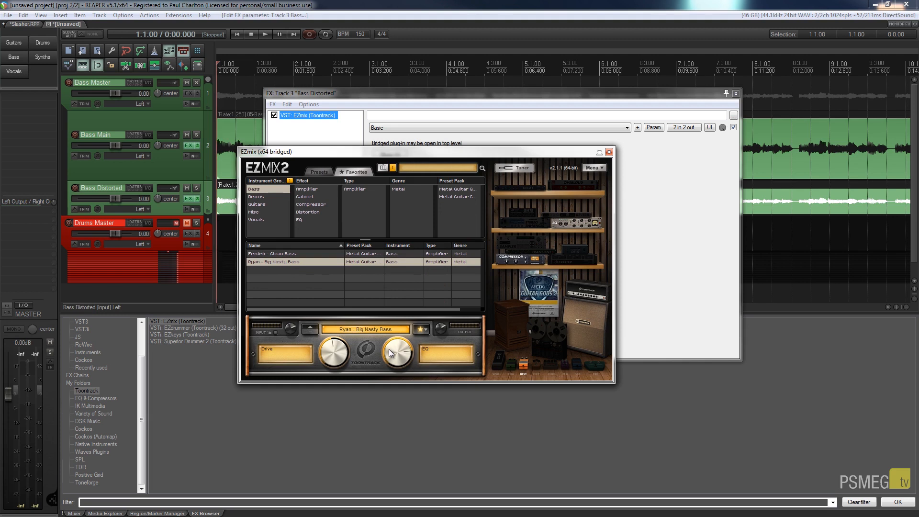
left_click(609, 152)
left_click_drag(584, 94, 653, 192)
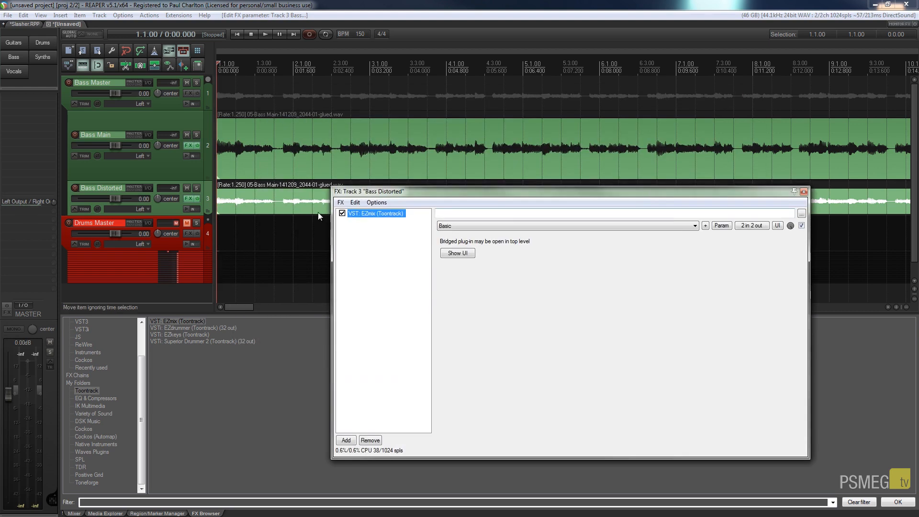
- Solo Bass Distorted and compare it with EZmix bypassed and enabled during playback
left_click(196, 188)
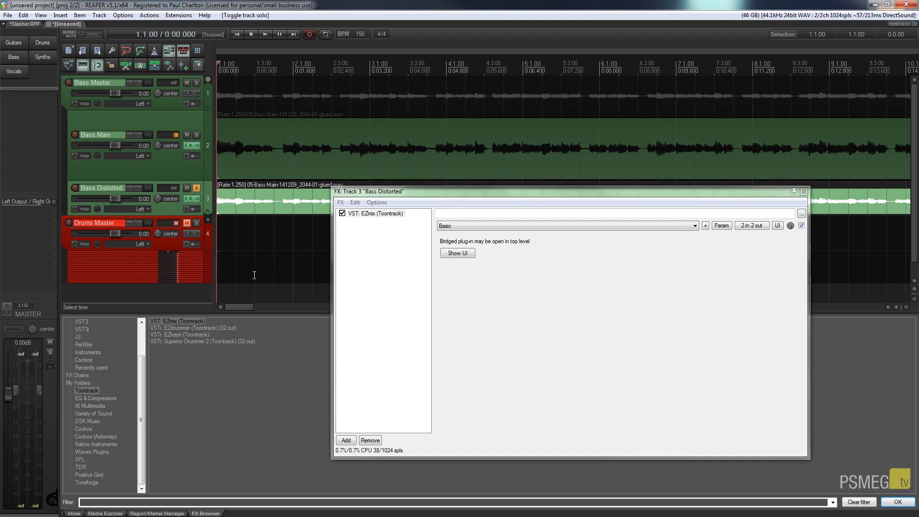
key("space")
left_click(343, 214)
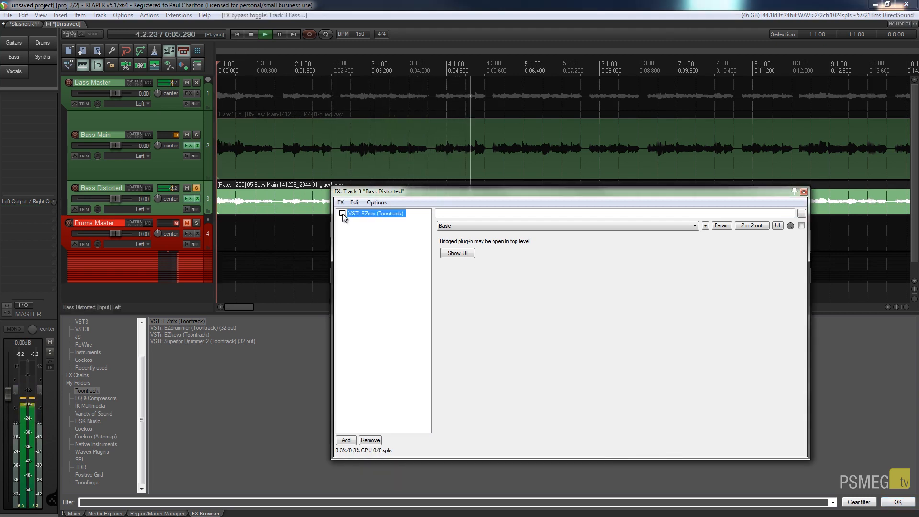
left_click(343, 213)
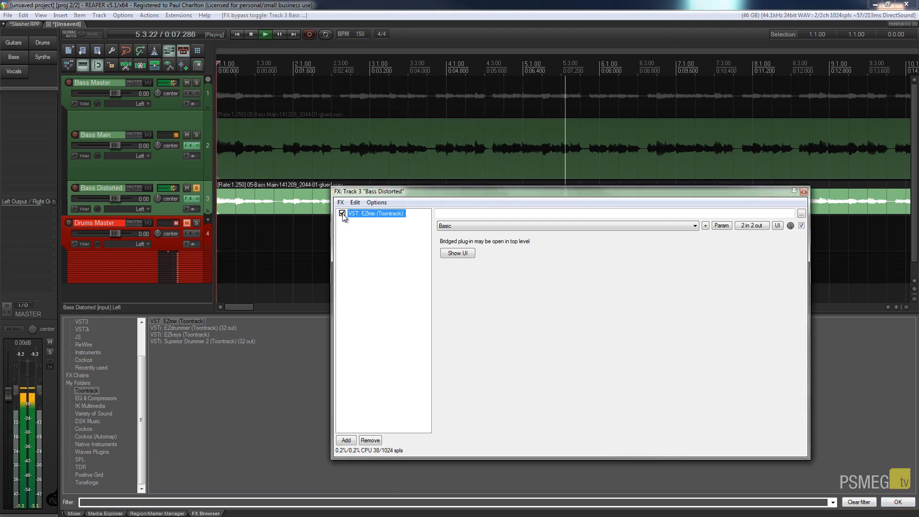
key("space")
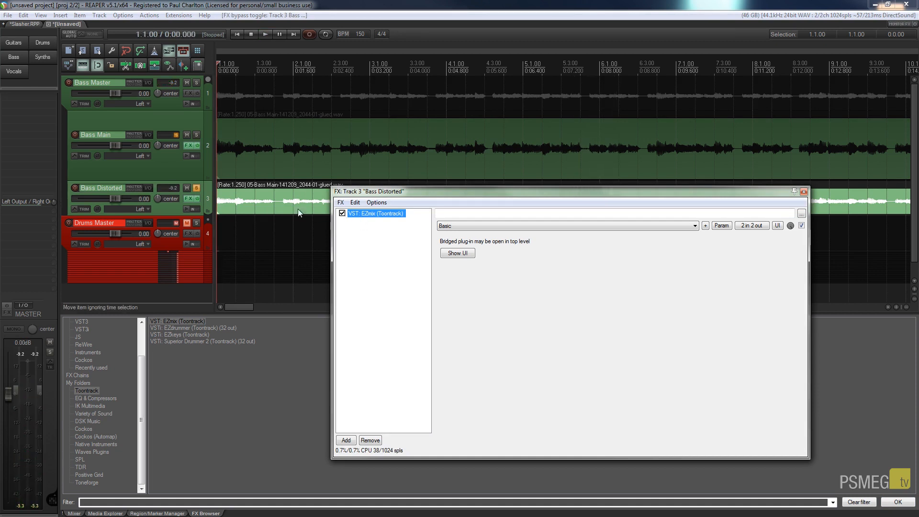
- Solo Bass Main too and compare the mix with Bass Distorted muted and unmuted
left_click(195, 134)
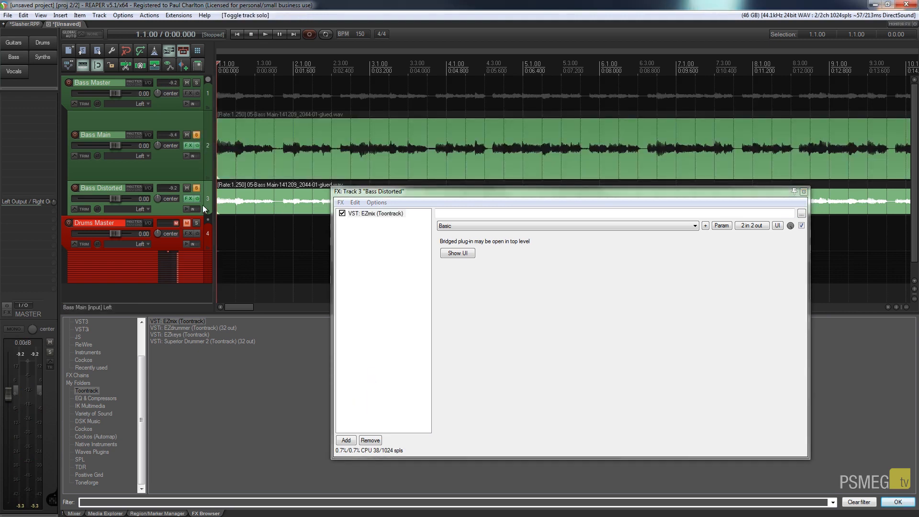
key("space")
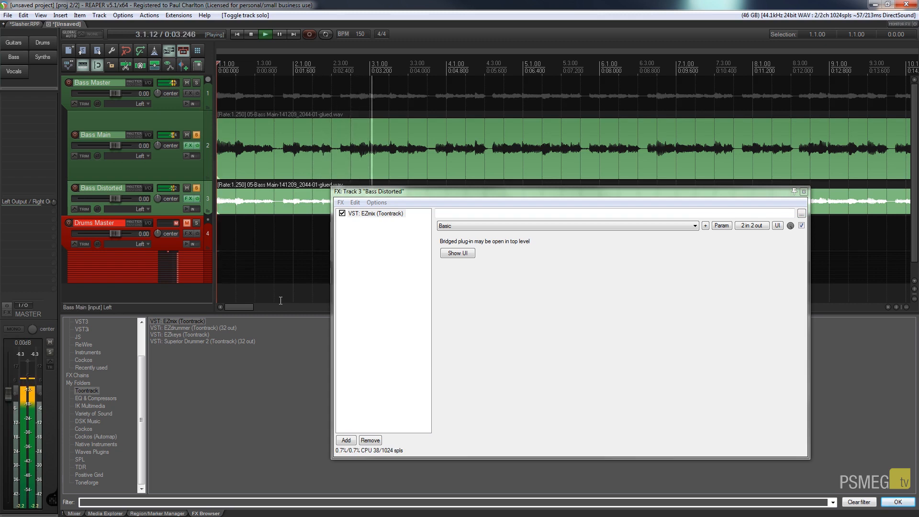
left_click(187, 188)
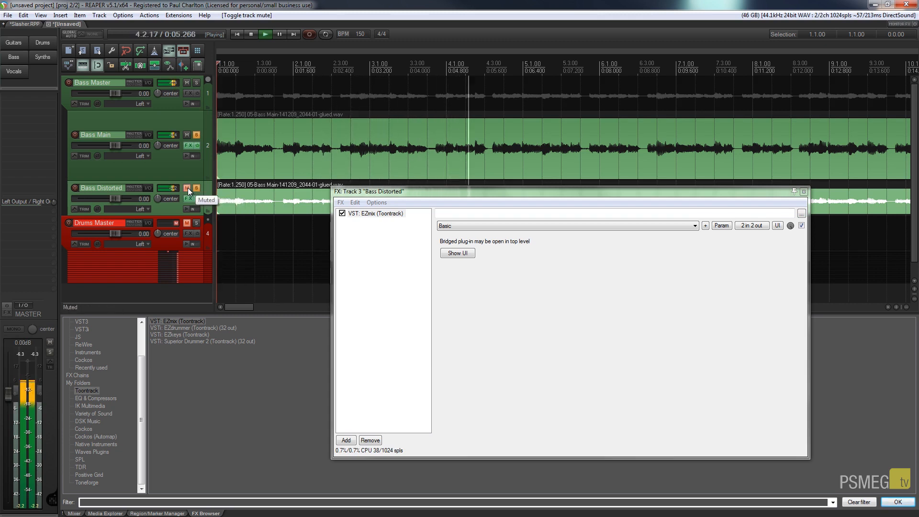
left_click(188, 187)
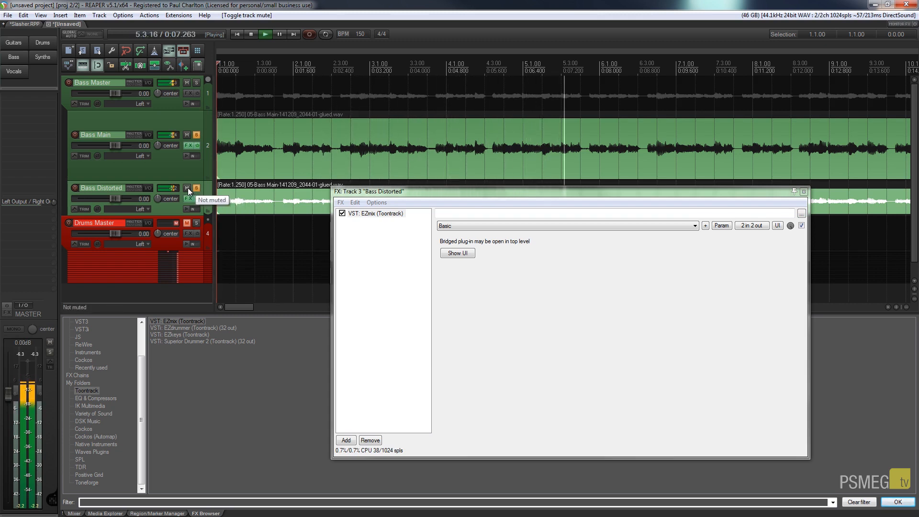
key("space")
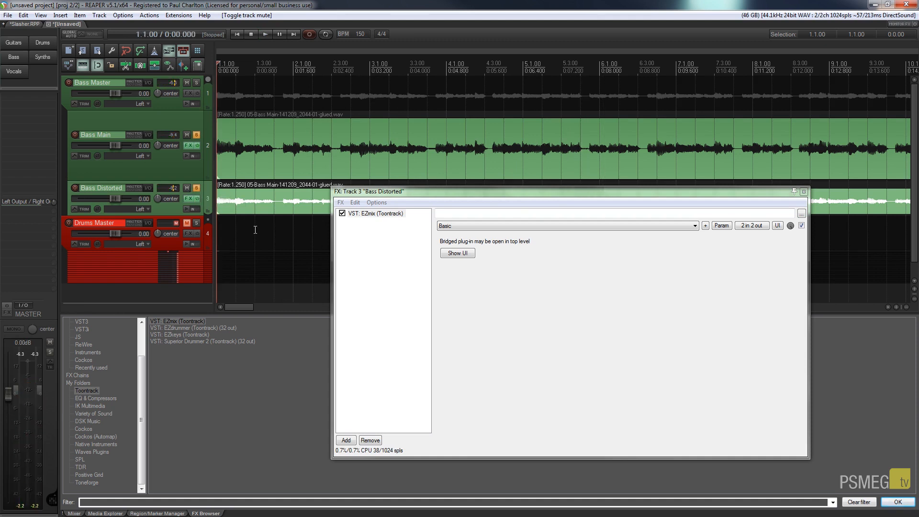
left_click_drag(469, 189, 378, 239)
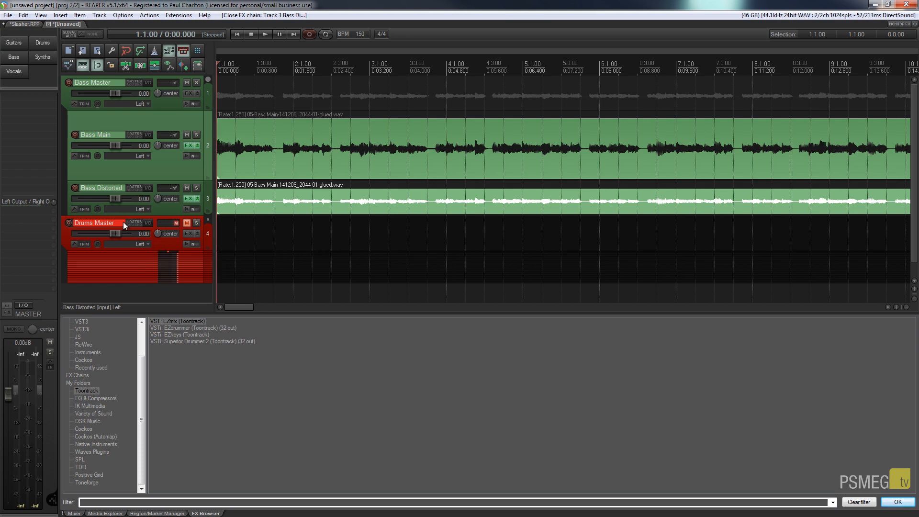
- Lower the Bass Distorted volume slightly and compare it muted and unmuted during playback
left_click_drag(118, 200, 97, 197)
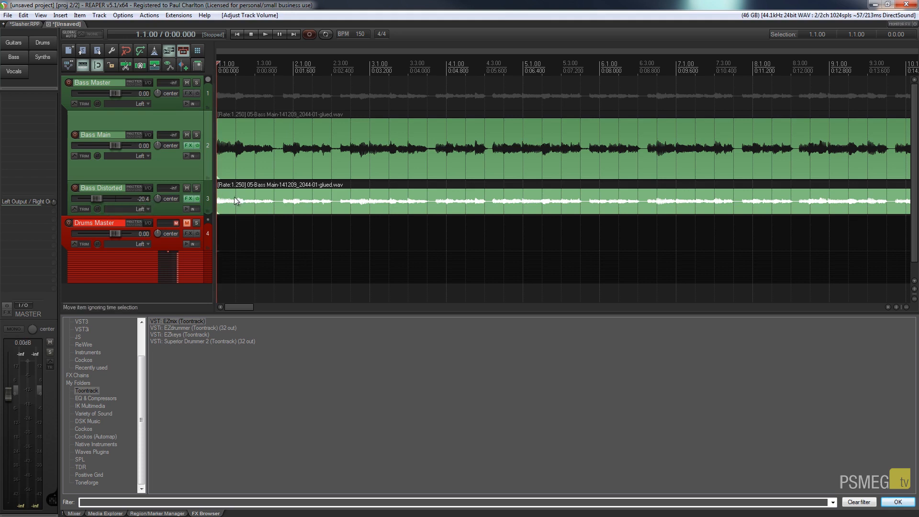
key("space")
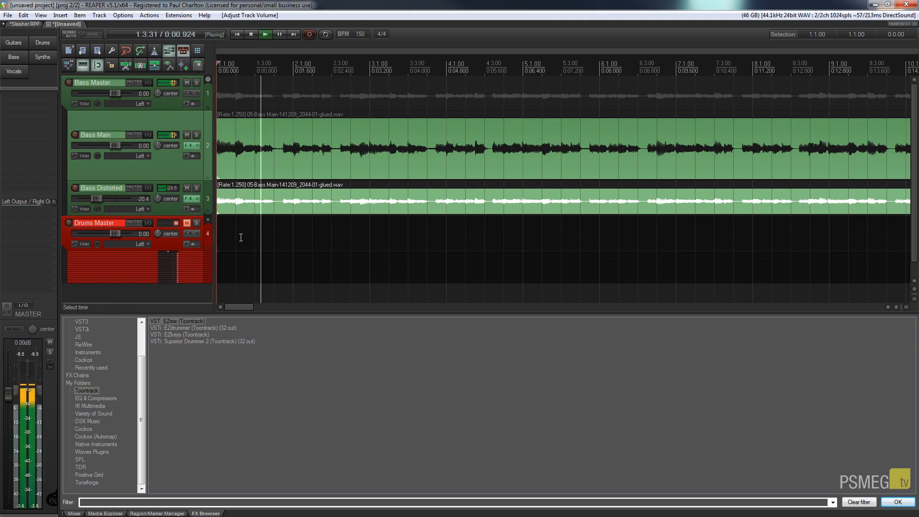
left_click(190, 189)
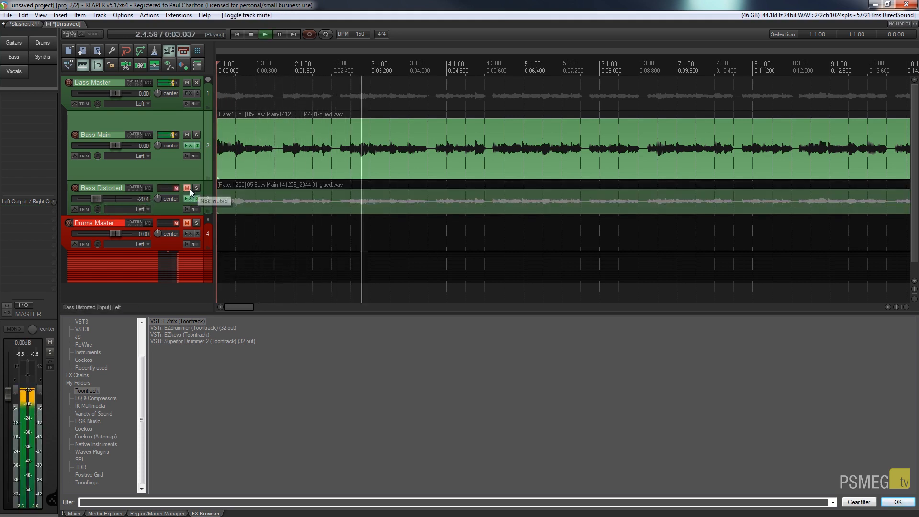
left_click(189, 189)
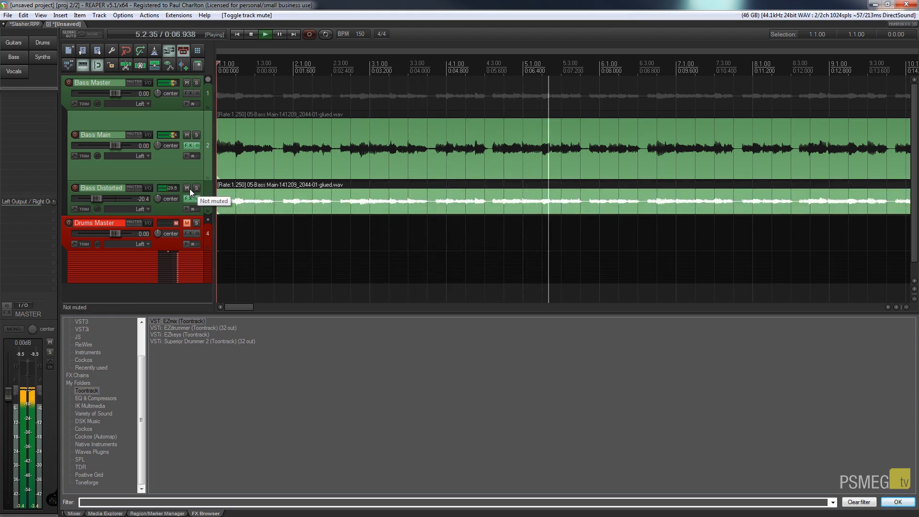
key("space")
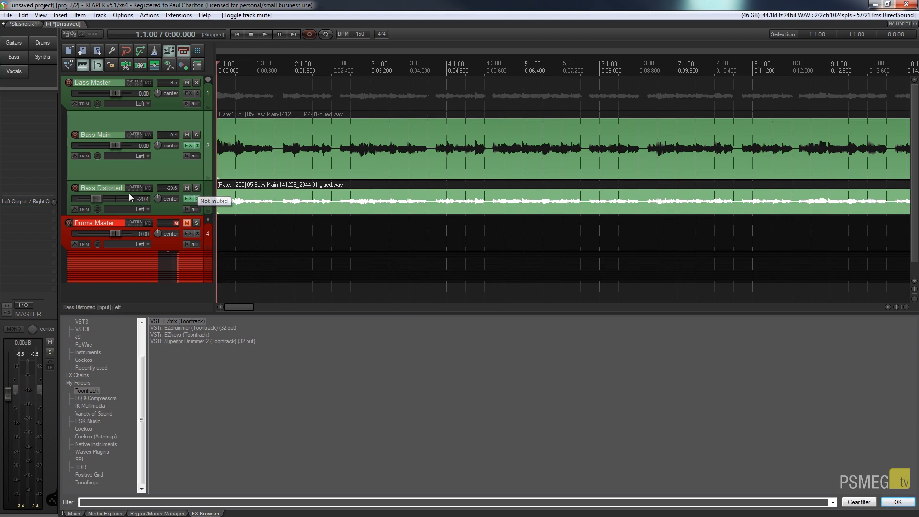
left_click(94, 201)
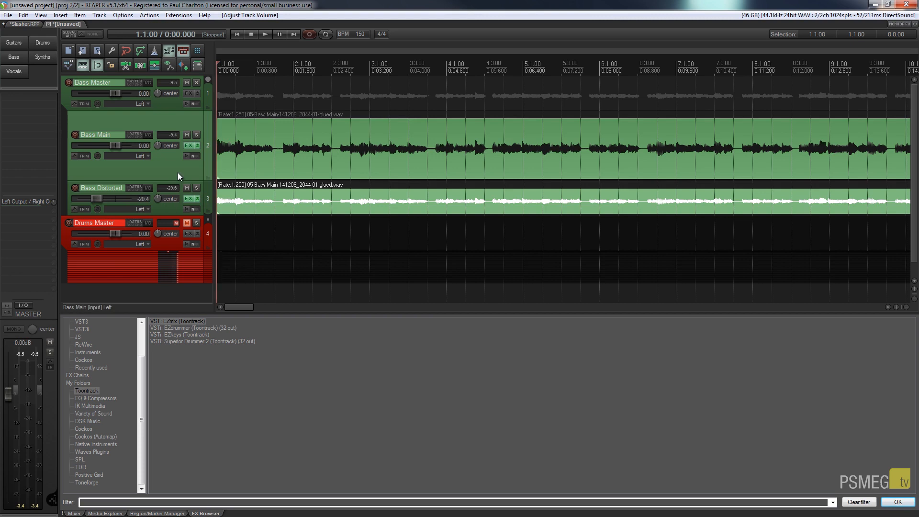
- Unmute Drums Master, play the mix comparing Bass Distorted muted, then show its EZmix
left_click(187, 224)
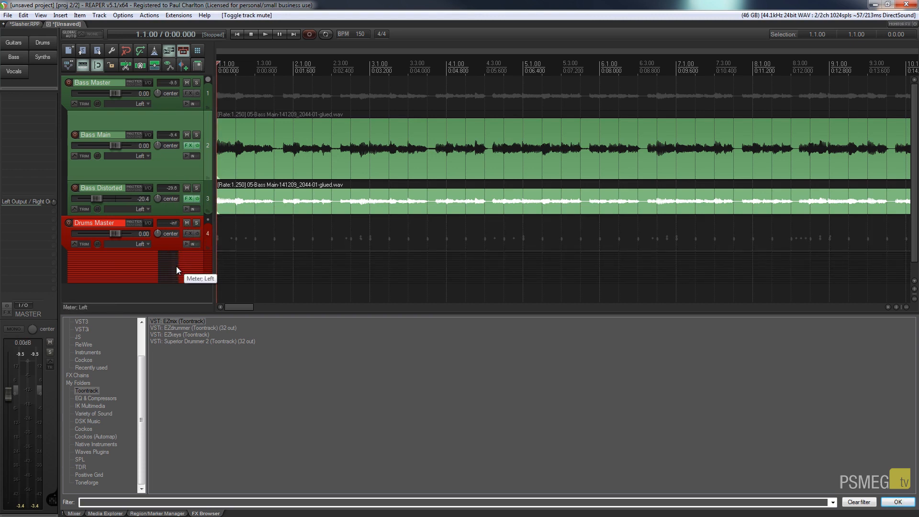
key("space")
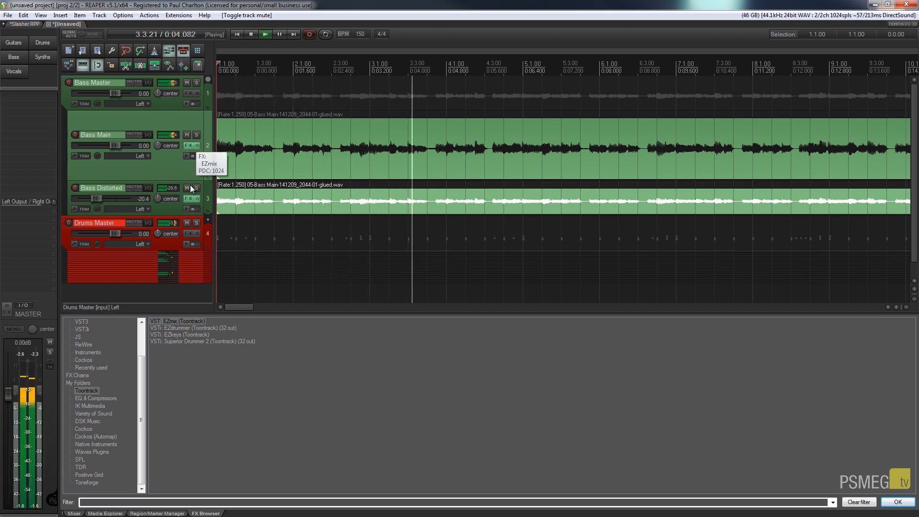
left_click(188, 188)
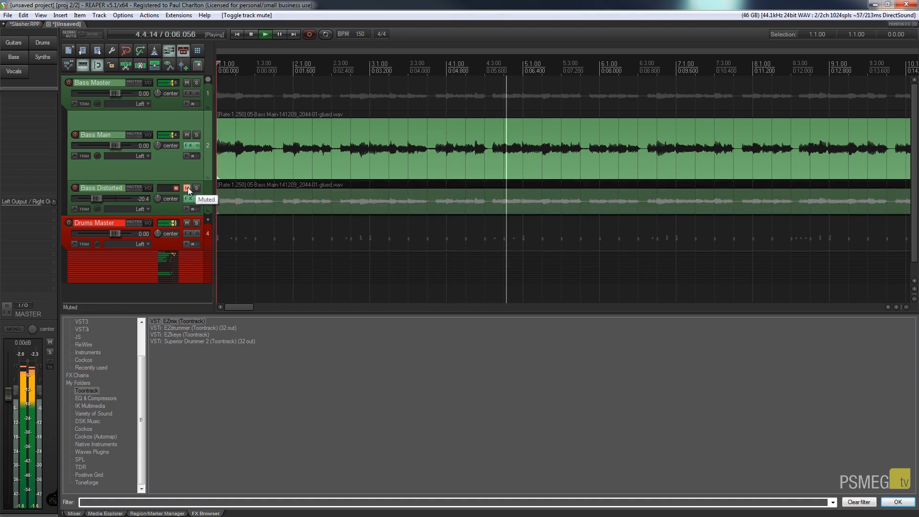
left_click(188, 188)
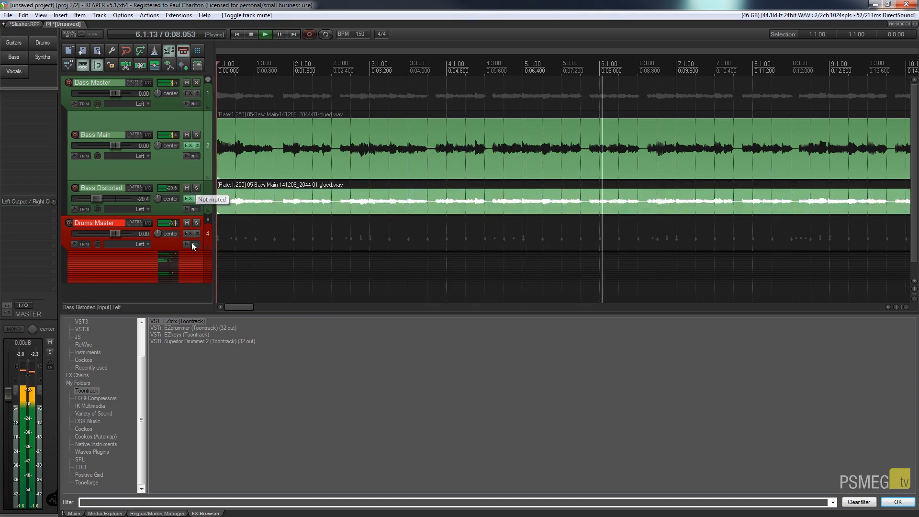
left_click(189, 200)
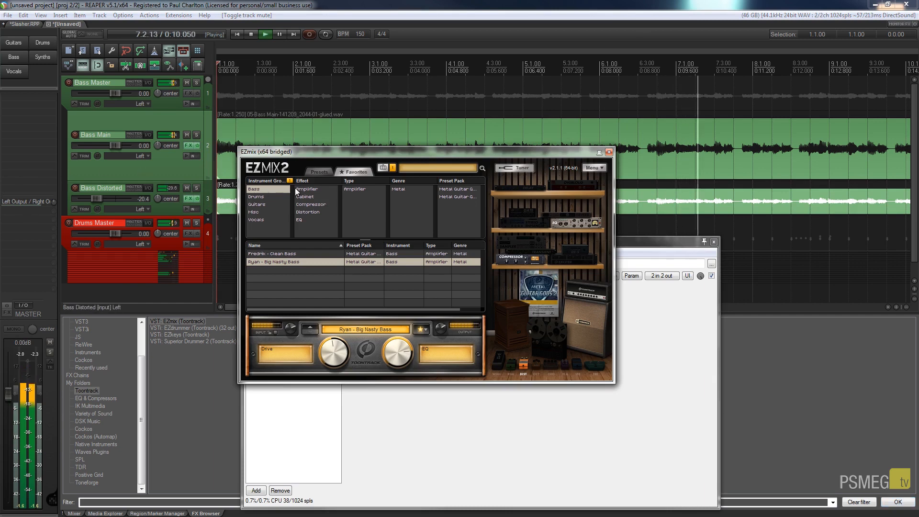
- Bypass and re-enable EZmix on Bass Distorted, then close the EZmix and FX chain windows
left_click_drag(375, 152, 669, 218)
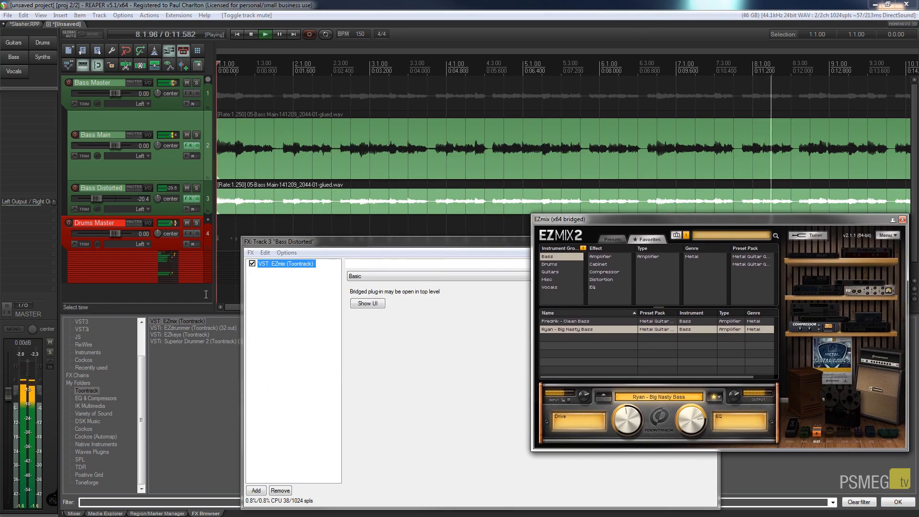
left_click(252, 264)
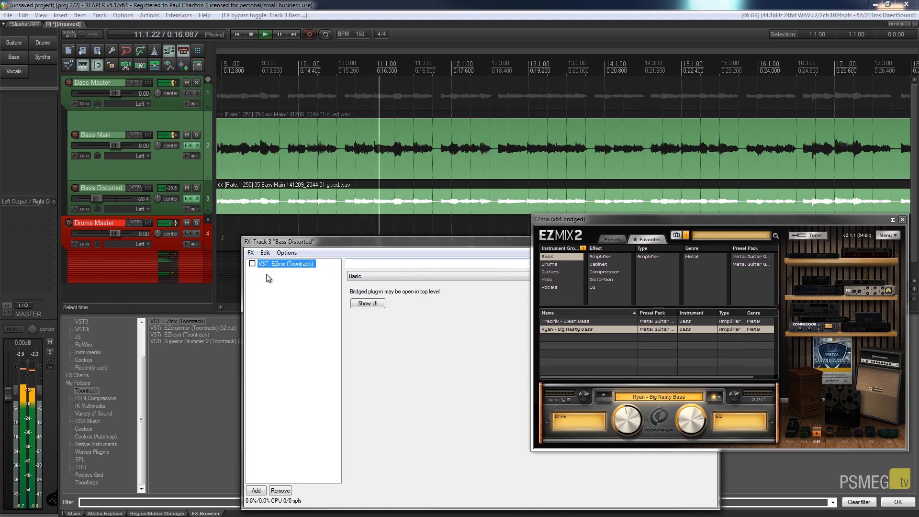
left_click(252, 263)
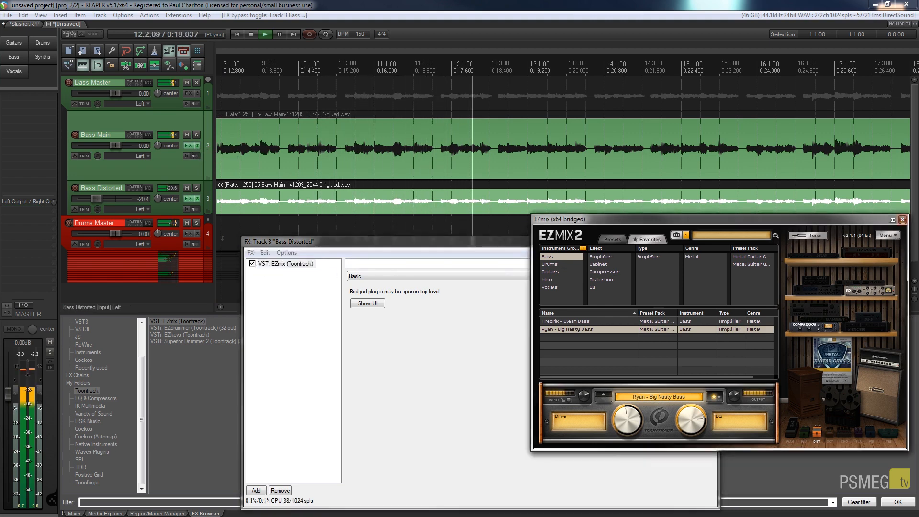
left_click(903, 220)
left_click(714, 242)
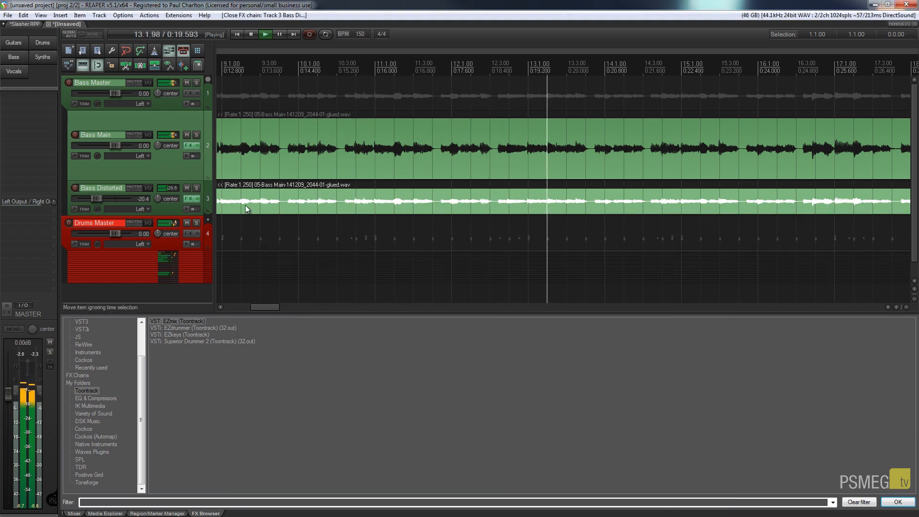
- Bypass Bass Main's effects, turn them back on, and stop playback
left_click(197, 146)
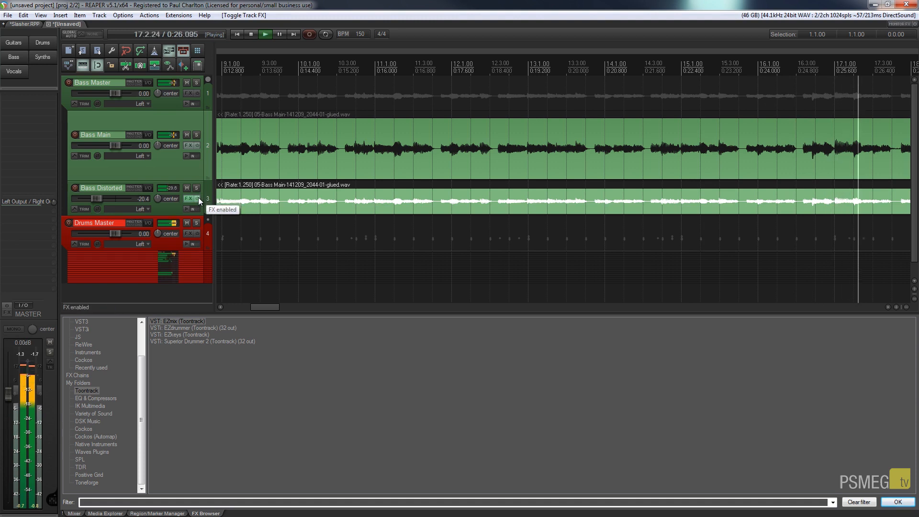
left_click(197, 146)
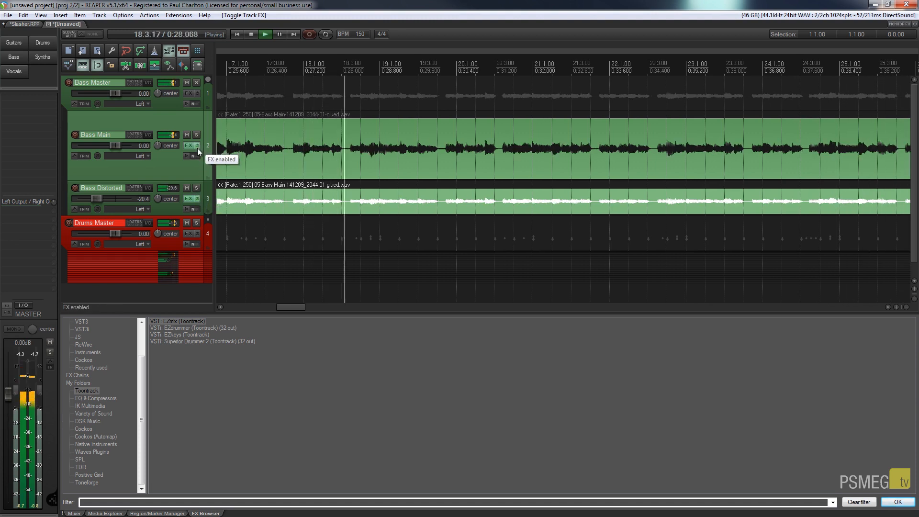
key("space")
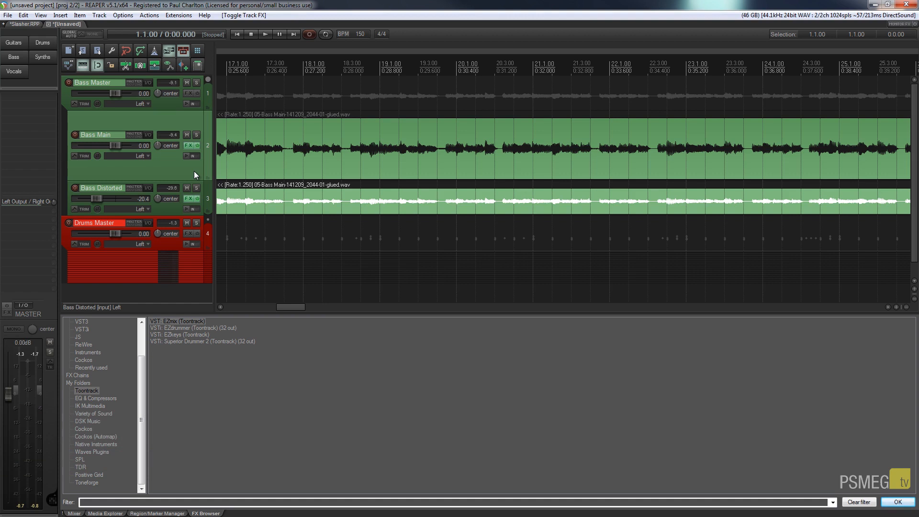
- Show the Bass Main FX chain centred on screen with the EZmix window closed
left_click(187, 147)
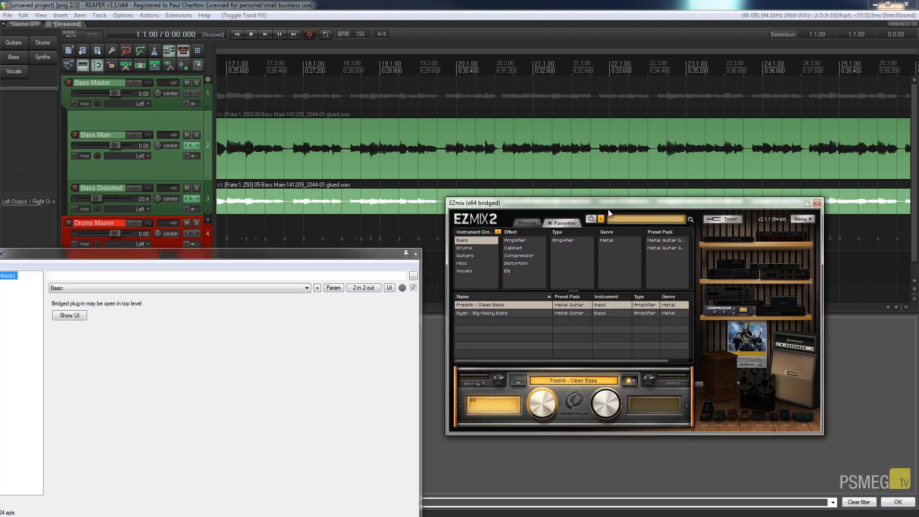
left_click(818, 203)
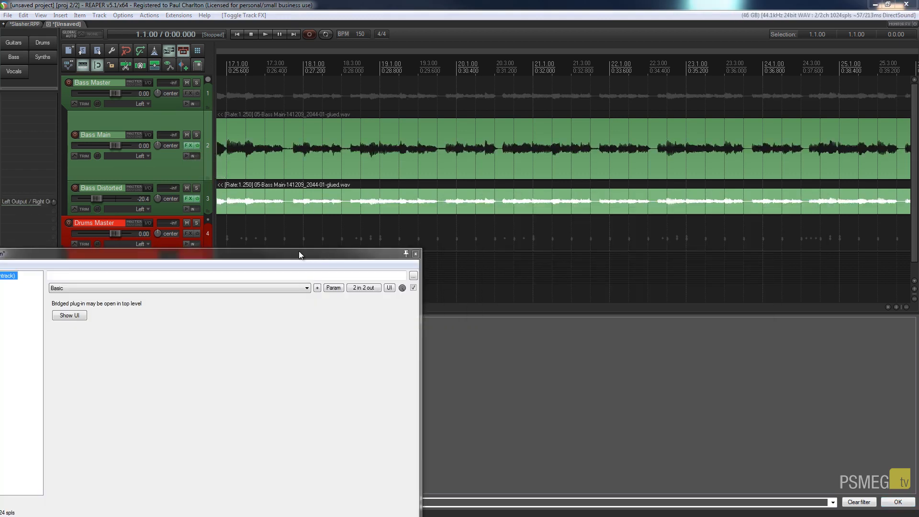
left_click_drag(299, 254, 655, 92)
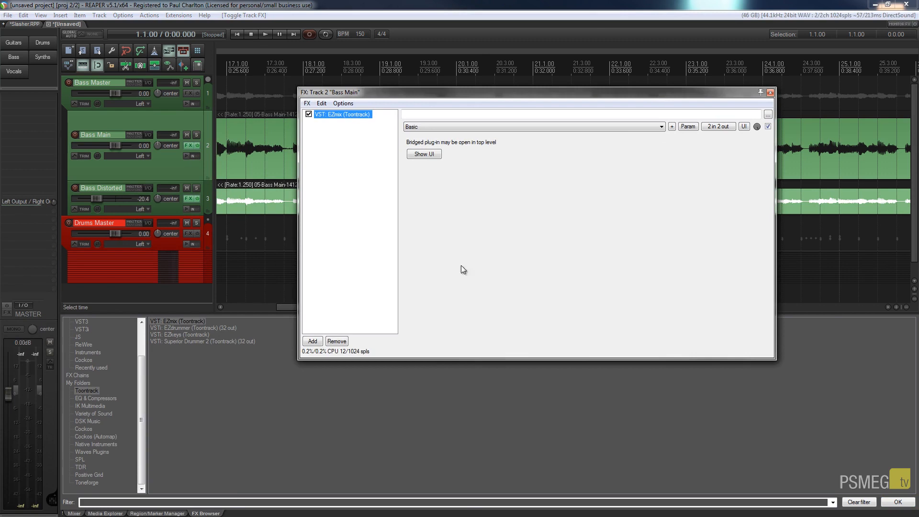
- Add ReaEQ (Cockos) after EZmix on Bass Main with the stock - Bass Lopass preset
left_click(89, 431)
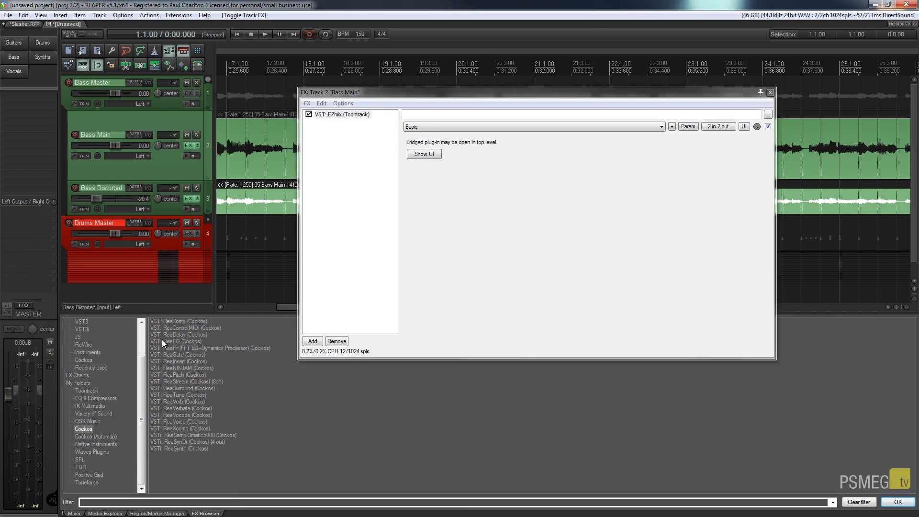
left_click_drag(161, 341, 363, 244)
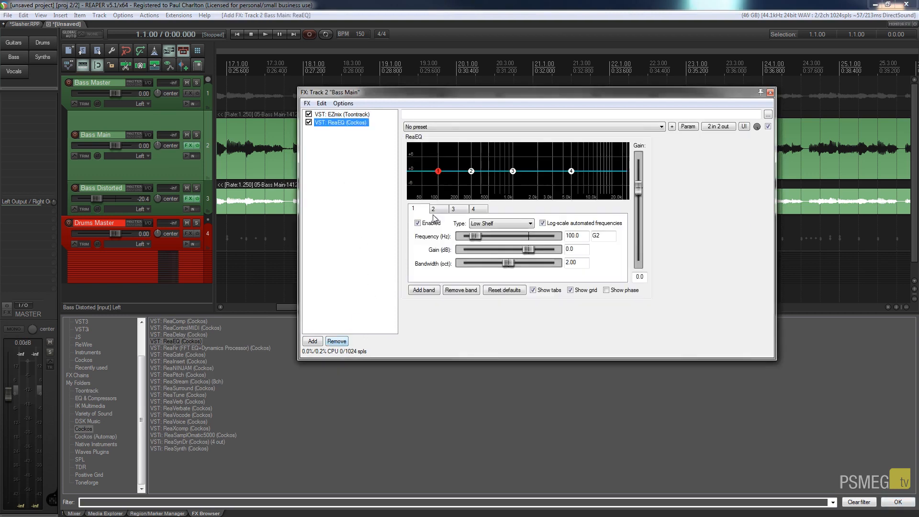
left_click(450, 128)
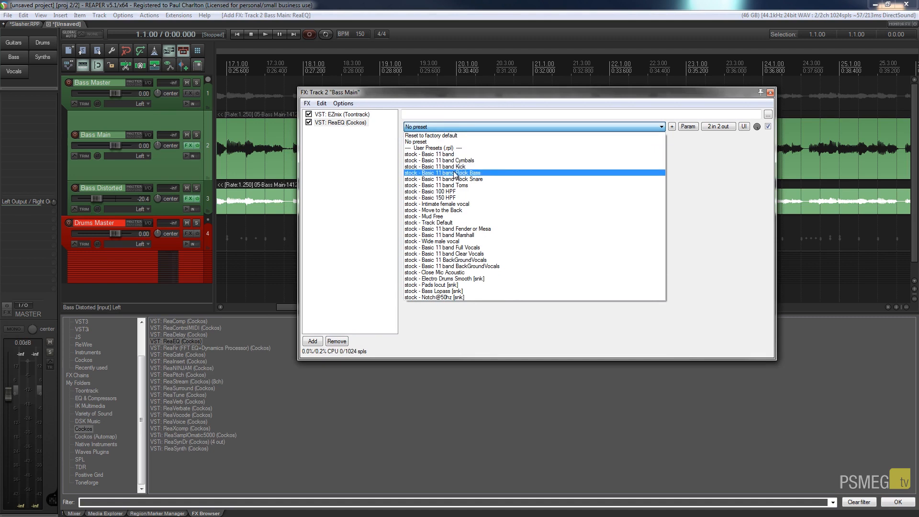
left_click(452, 291)
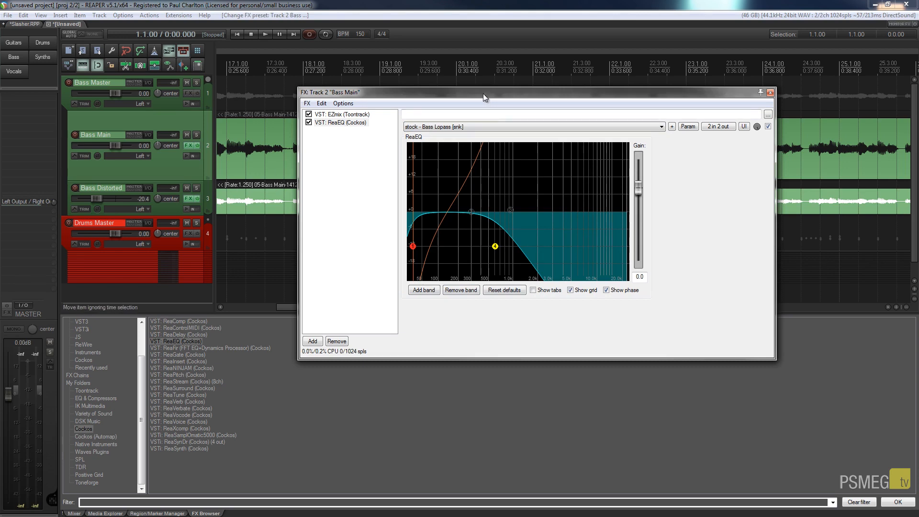
left_click_drag(484, 93, 565, 163)
- Play Bass Main from the start, comparing ReaEQ bypassed and enabled, then reopen its FX chain
left_click(236, 34)
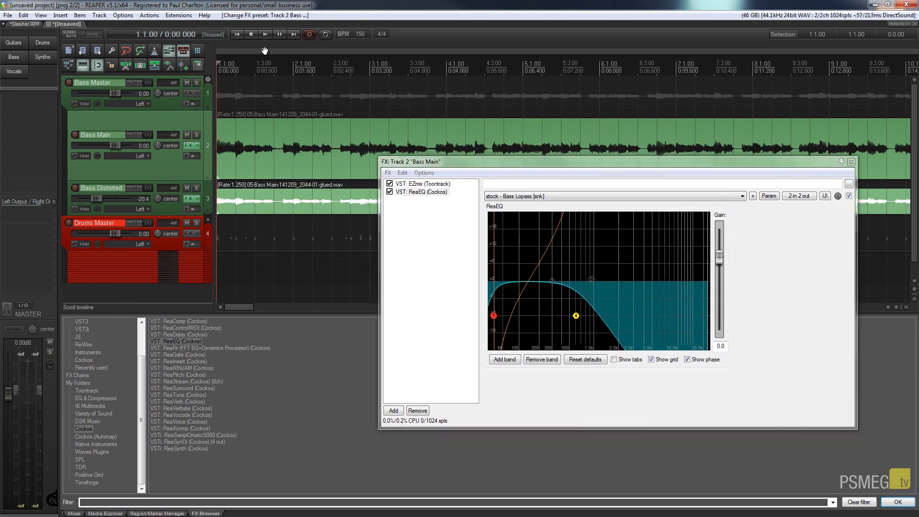
left_click(265, 34)
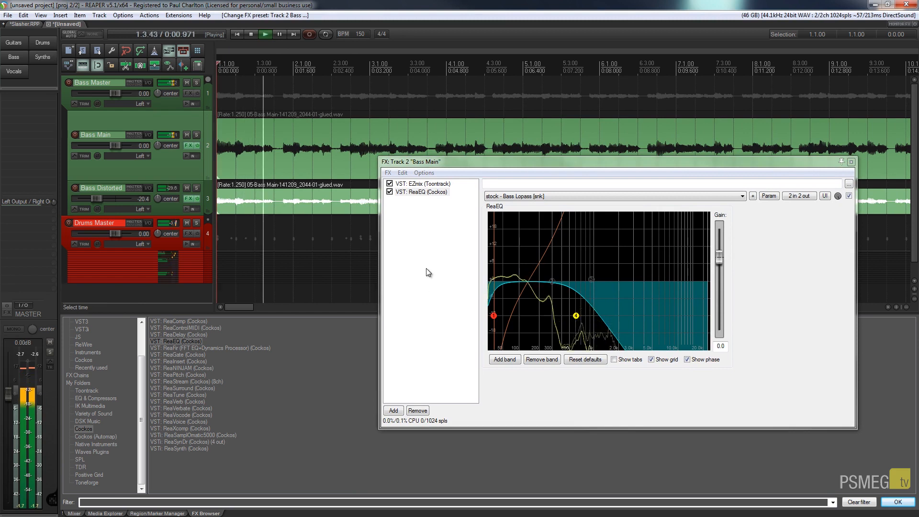
left_click(390, 192)
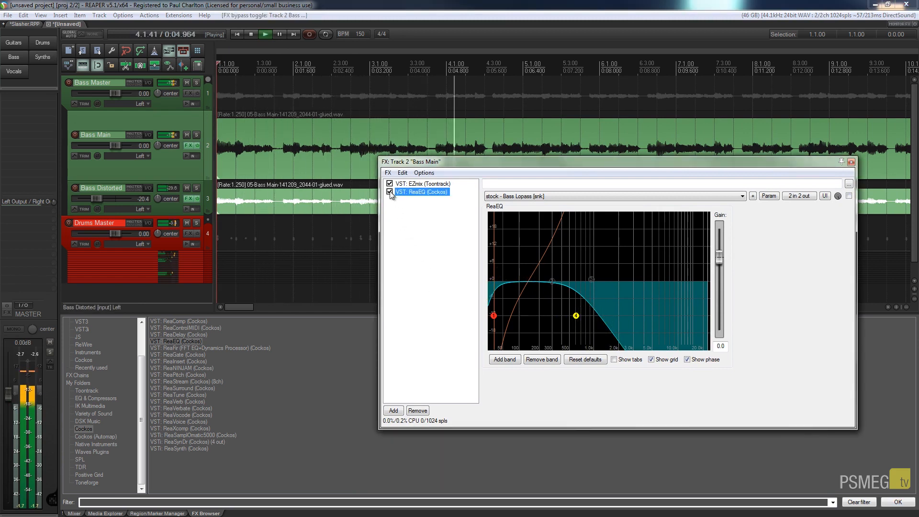
left_click(390, 192)
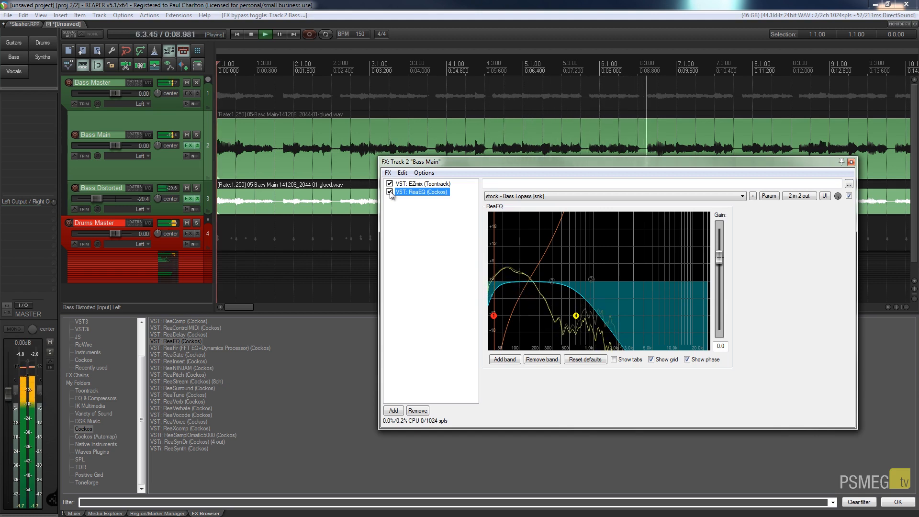
left_click(390, 192)
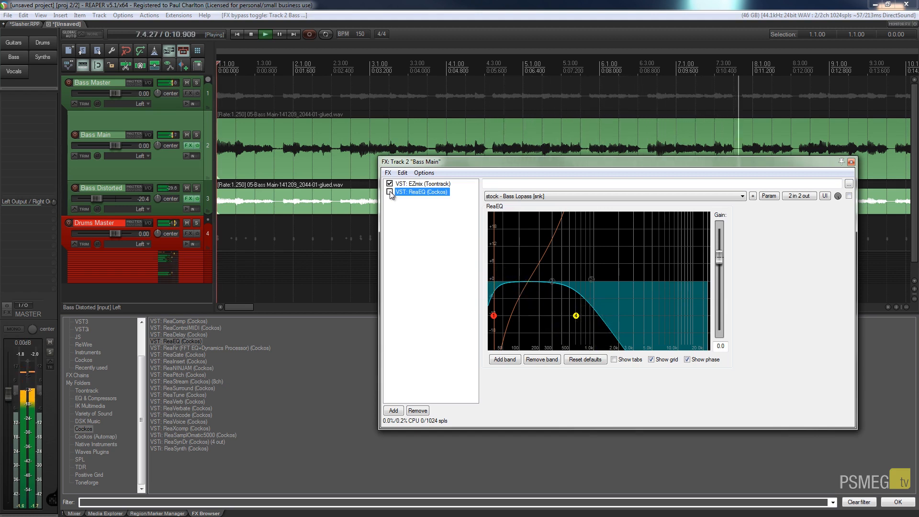
left_click(390, 192)
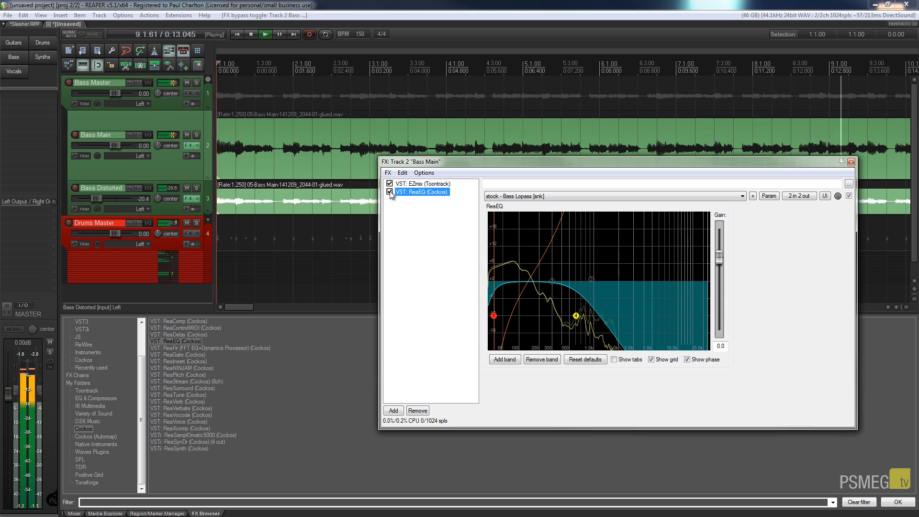
key("space")
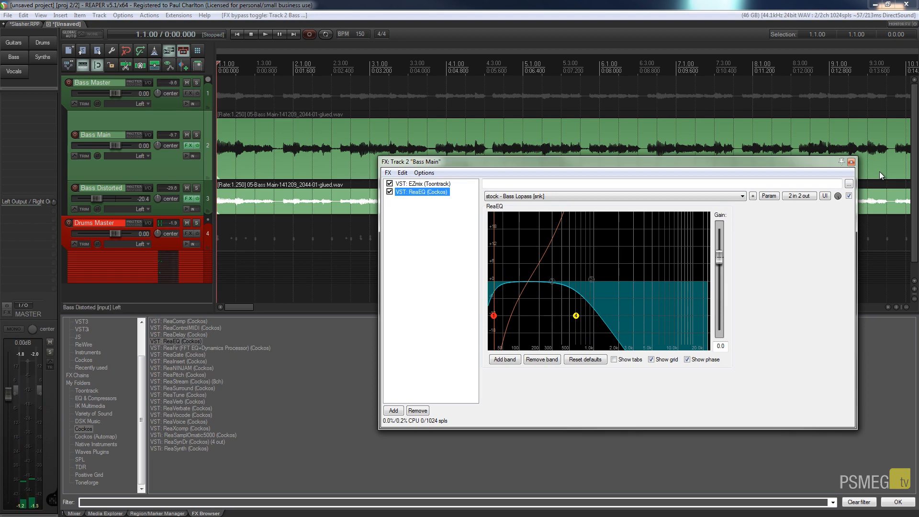
left_click(851, 162)
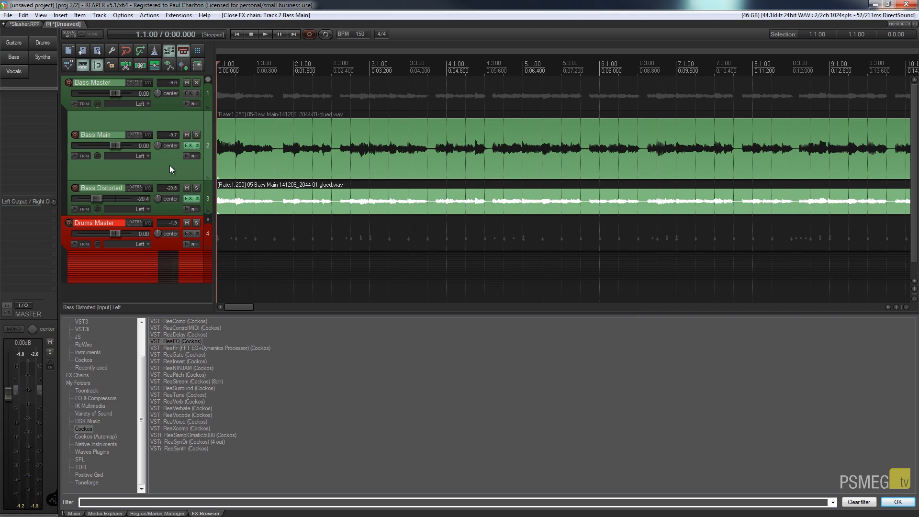
left_click(187, 146)
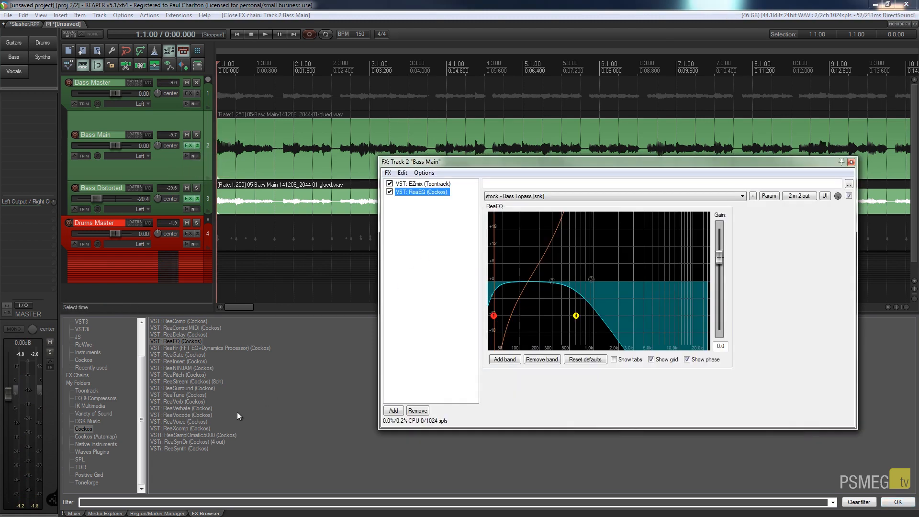
- Add ReaComp at the top of the Bass Main chain with the 'stock - Driving Rock Bass' preset
double_click(172, 322)
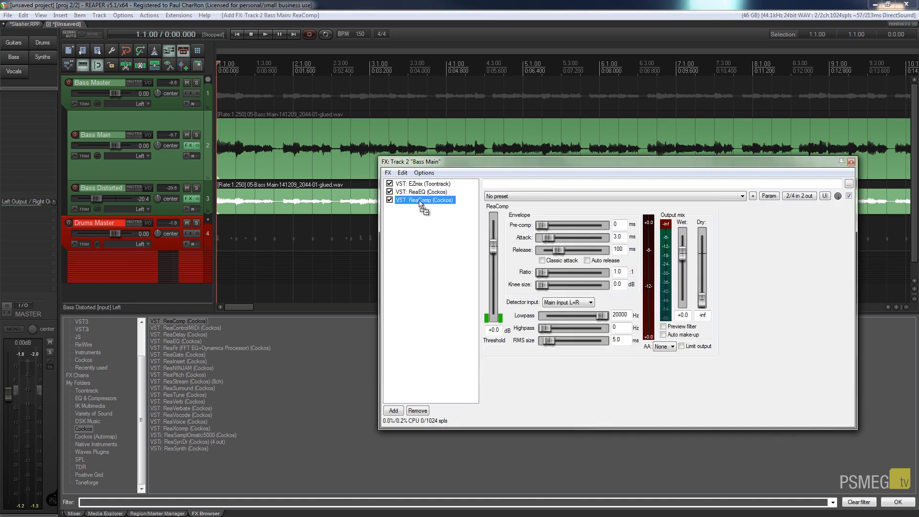
left_click_drag(420, 204, 420, 185)
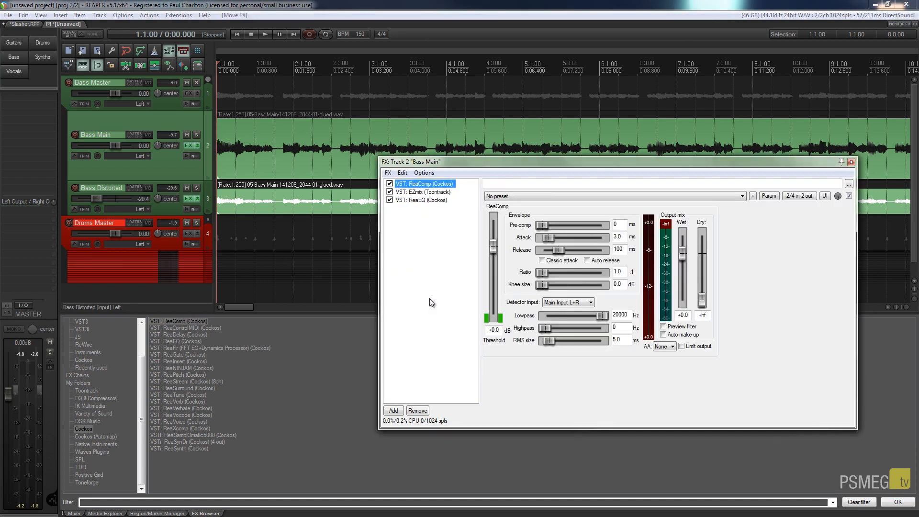
left_click(544, 196)
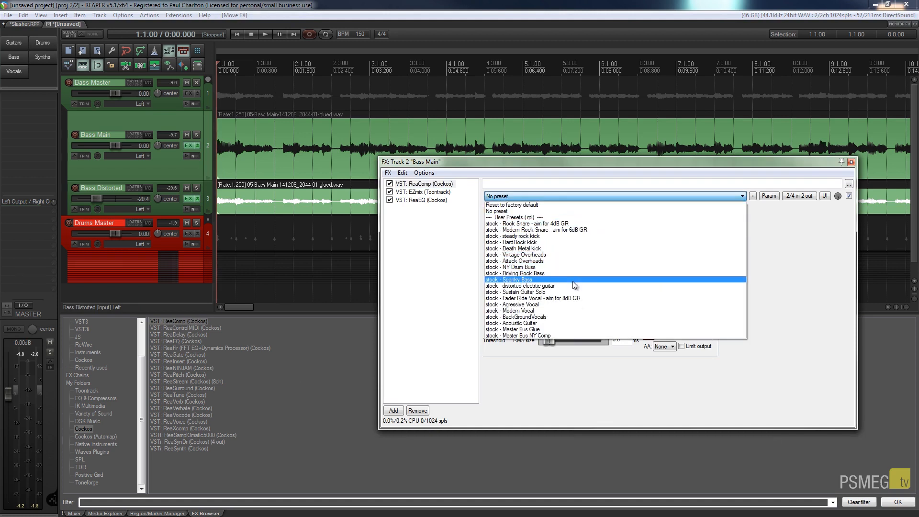
left_click(528, 274)
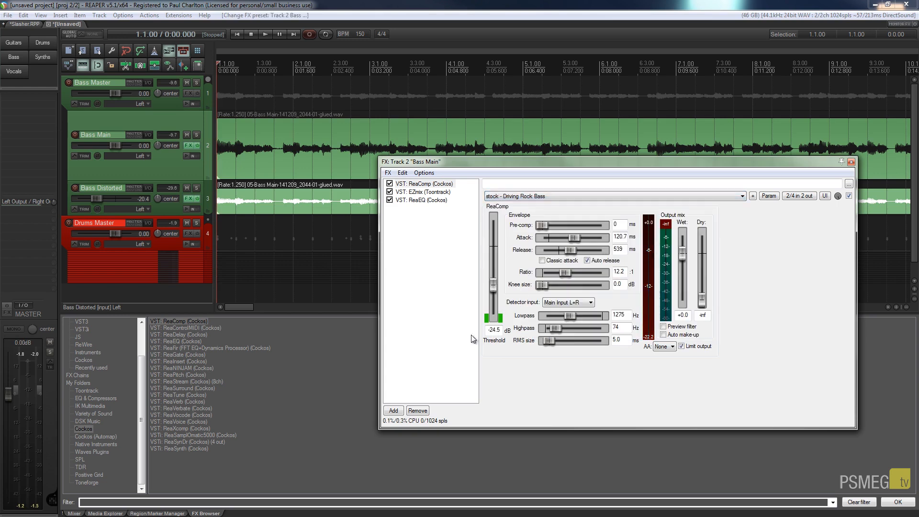
- Audition Bass Main soloed and lower the ReaComp threshold to -27.8 dB, then compare in the full mix
left_click(197, 136)
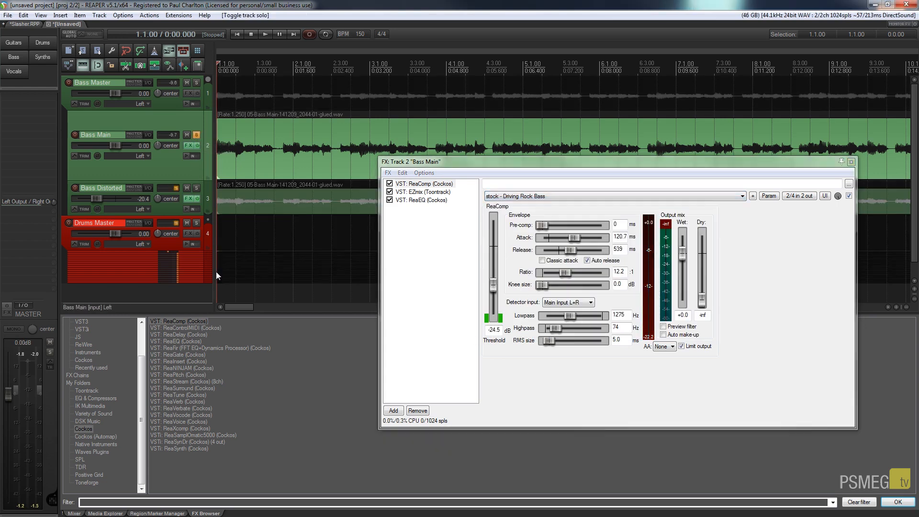
key("space")
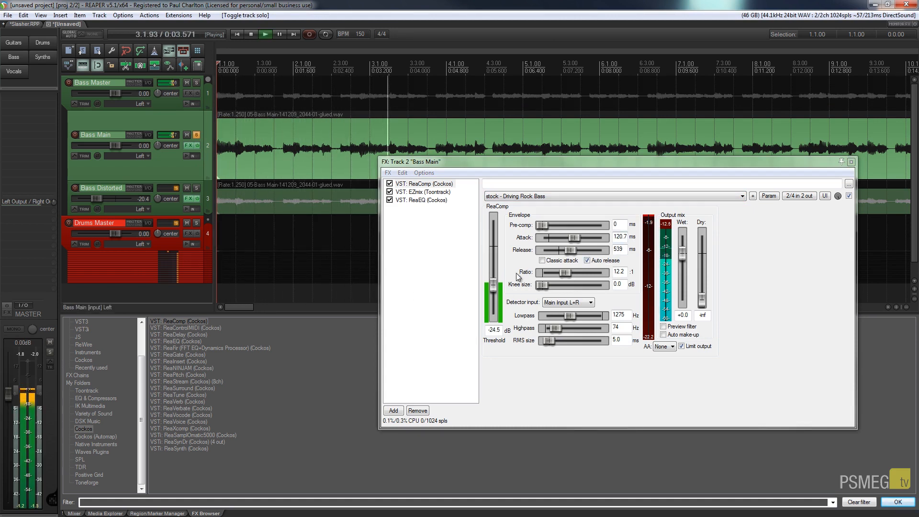
left_click_drag(494, 288, 559, 296)
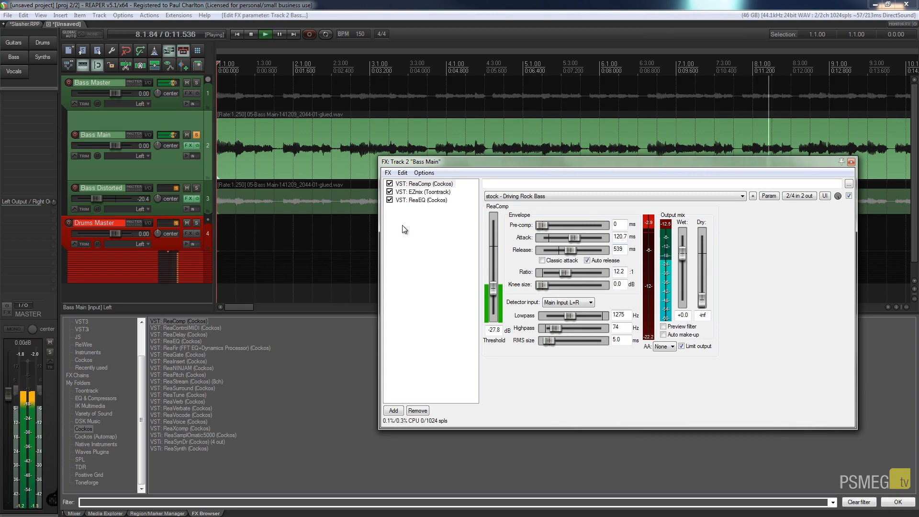
left_click(196, 135)
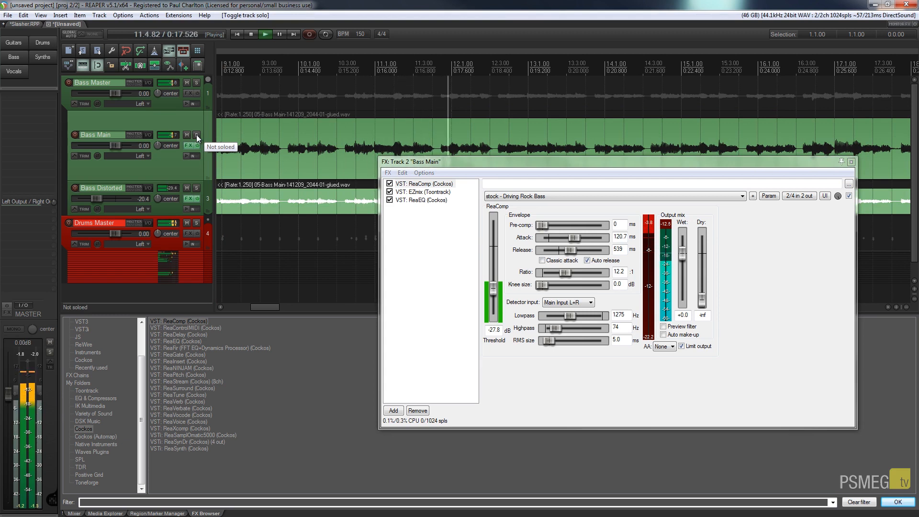
key("space")
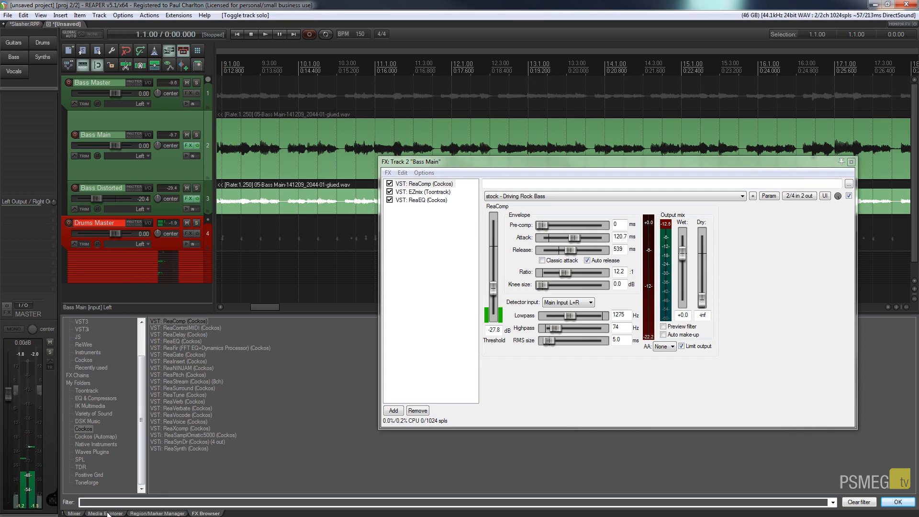
left_click(76, 514)
- Close the Bass Main effect chain and make the mixer panel taller
left_click_drag(648, 167, 685, 121)
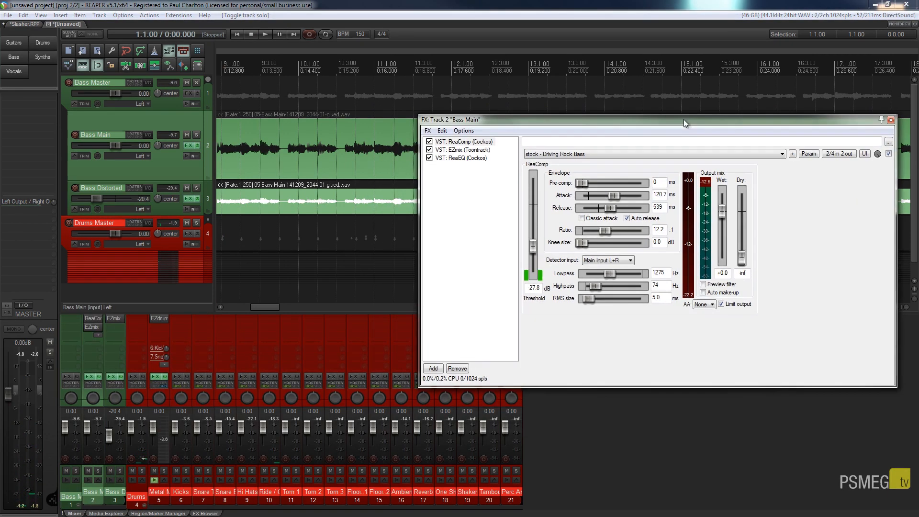
left_click(891, 120)
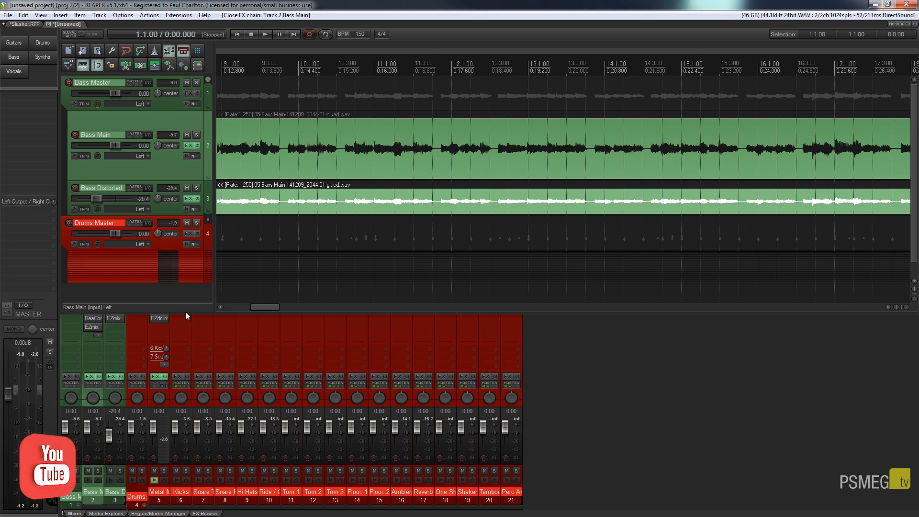
left_click_drag(185, 312, 183, 266)
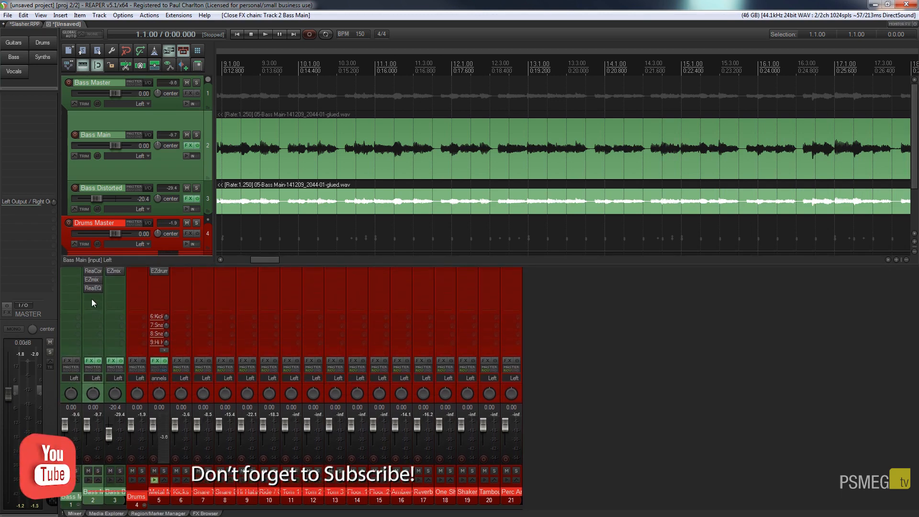
- Copy ReaComp from Bass Main onto Bass Distorted, removing a mistakenly copied ReaEQ, and turn on snapping
left_click_drag(93, 289, 114, 280)
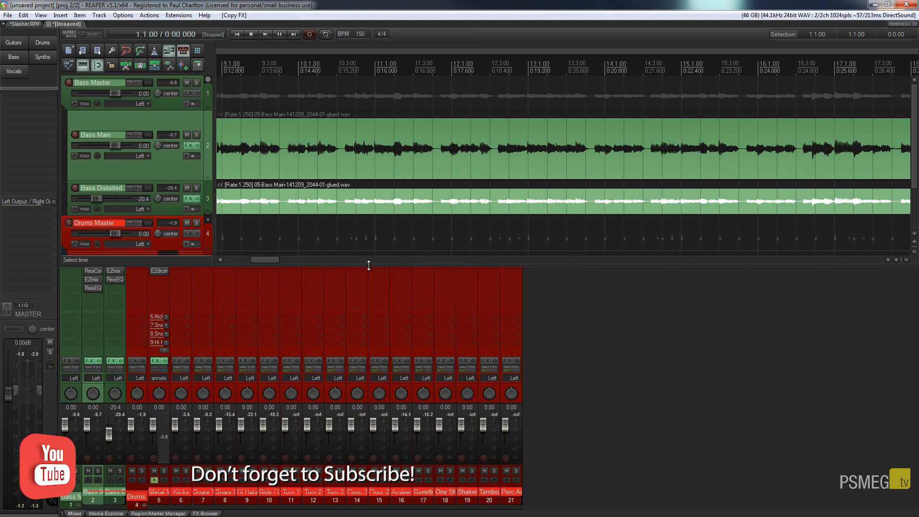
left_click_drag(369, 266, 369, 266)
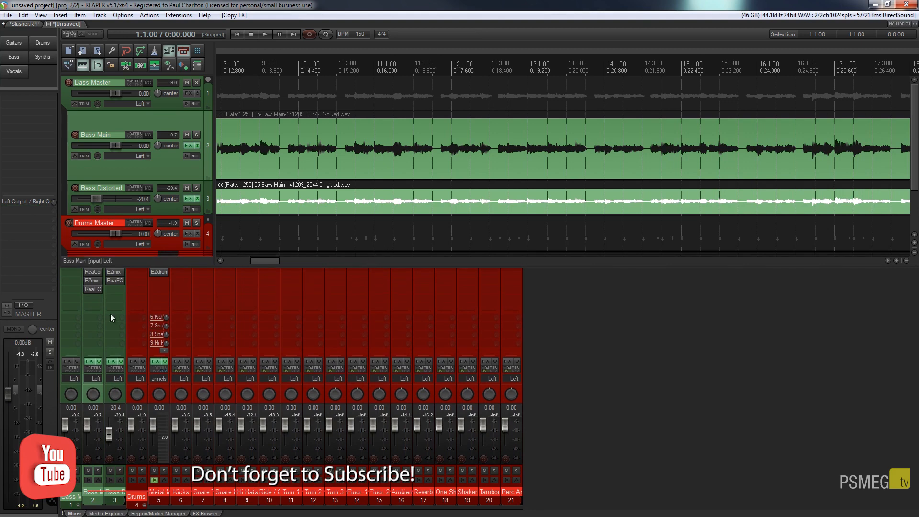
left_click(113, 280, "alt")
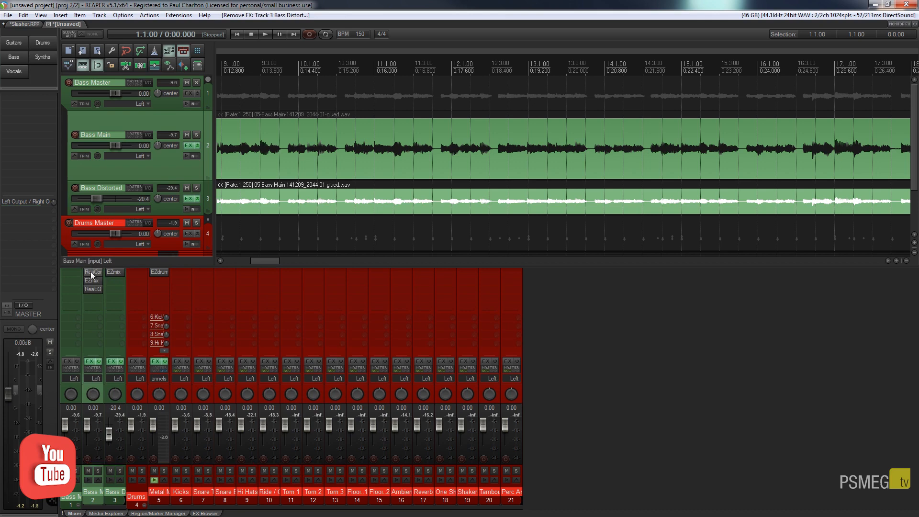
left_click_drag(115, 271, 116, 269)
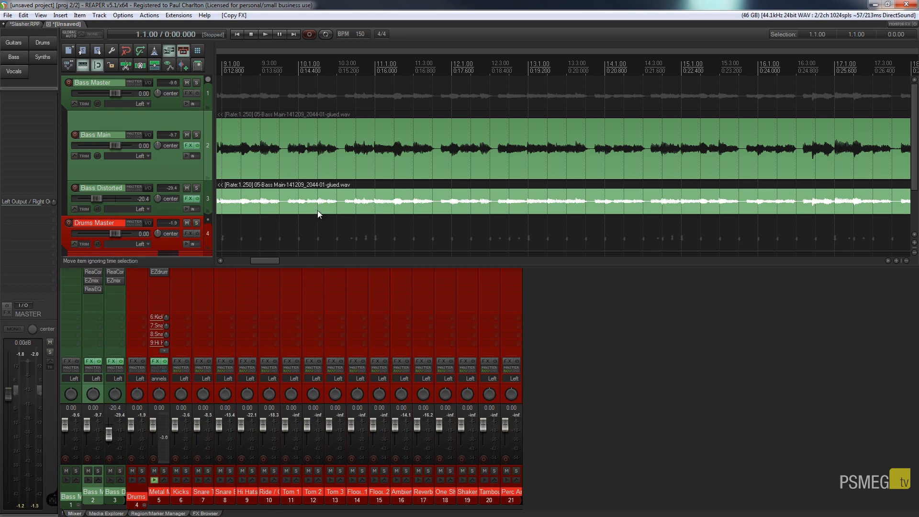
left_click(93, 69)
- Switch to the Slasher project, enlarge the track area, and bring bass tracks 8–9 into view at the project start
left_click(21, 24)
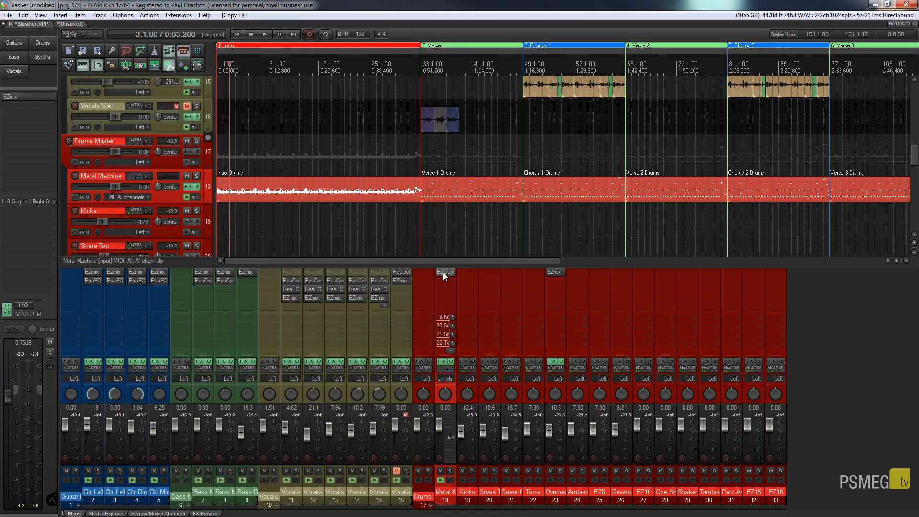
left_click_drag(431, 264, 431, 327)
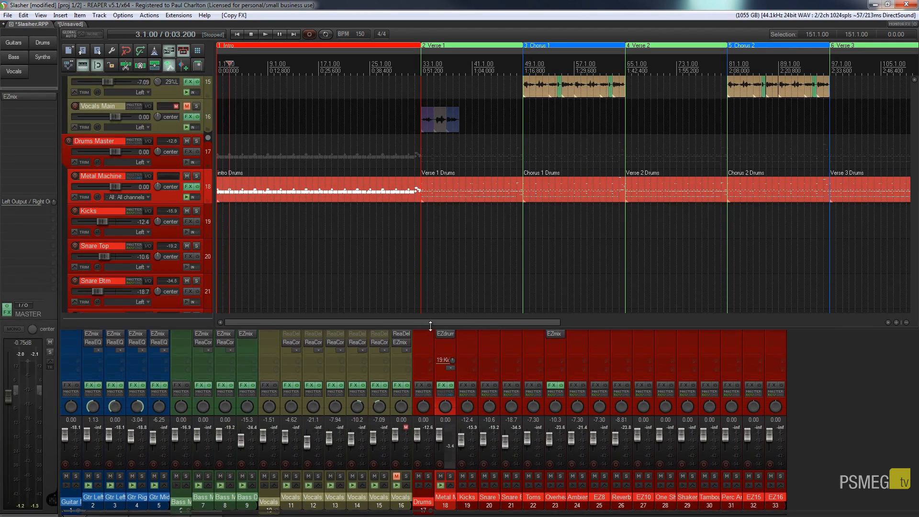
left_click(237, 36)
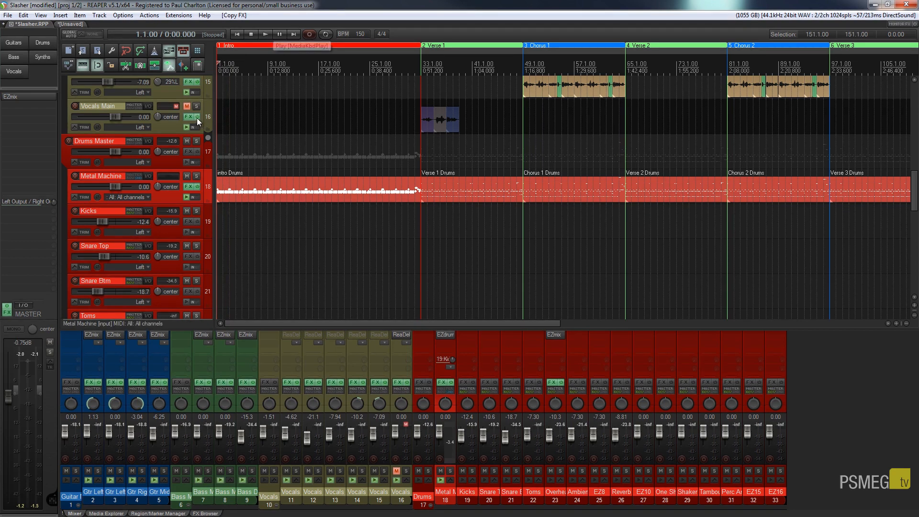
left_click_drag(913, 185, 913, 149)
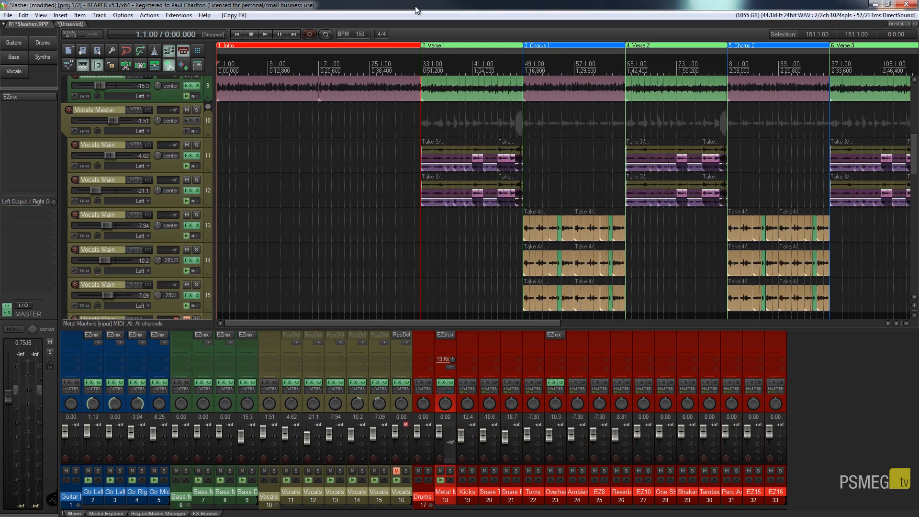
scroll(163, 151, "up", 3)
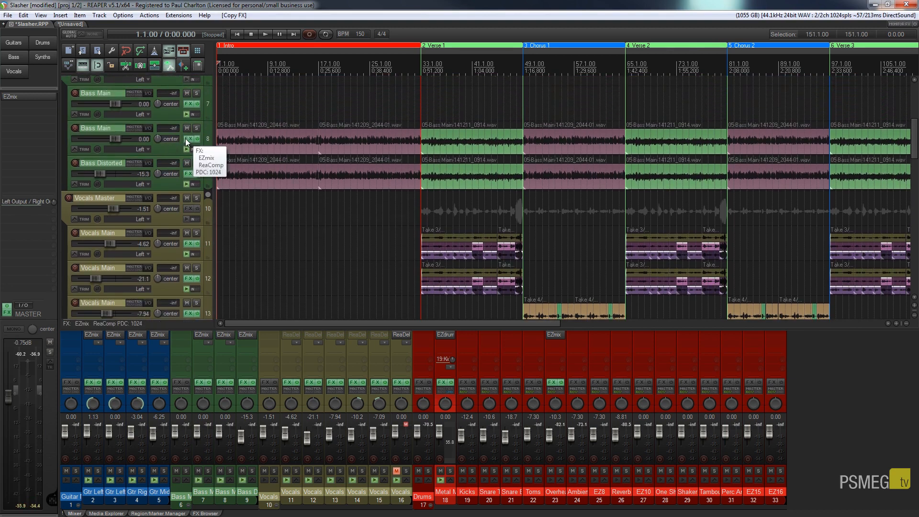
- Inspect the Bass Main and Bass Distorted effect chains: EZmix plus ReaComp versus EZmix only
left_click(186, 139)
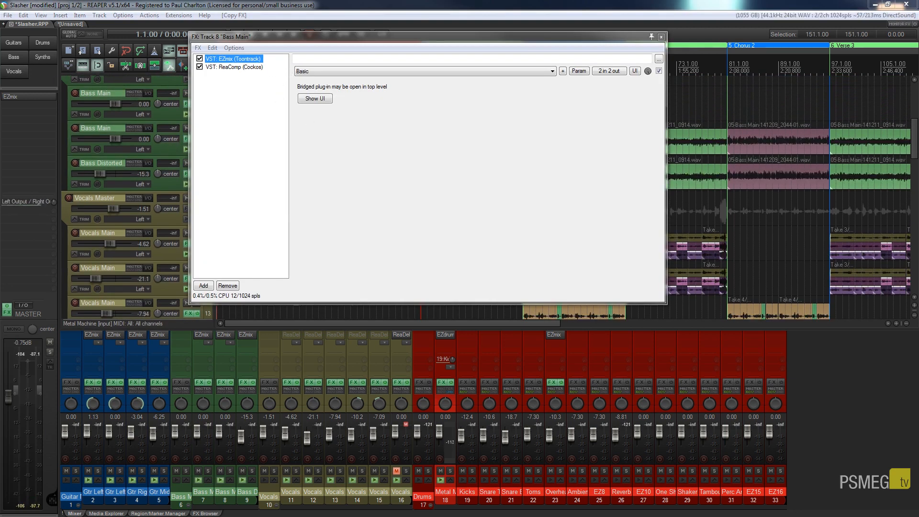
left_click(661, 38)
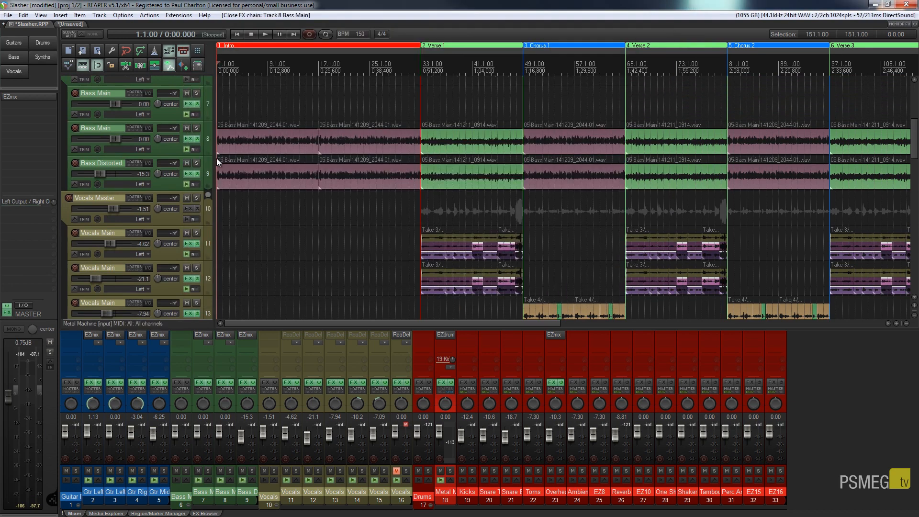
left_click(187, 174)
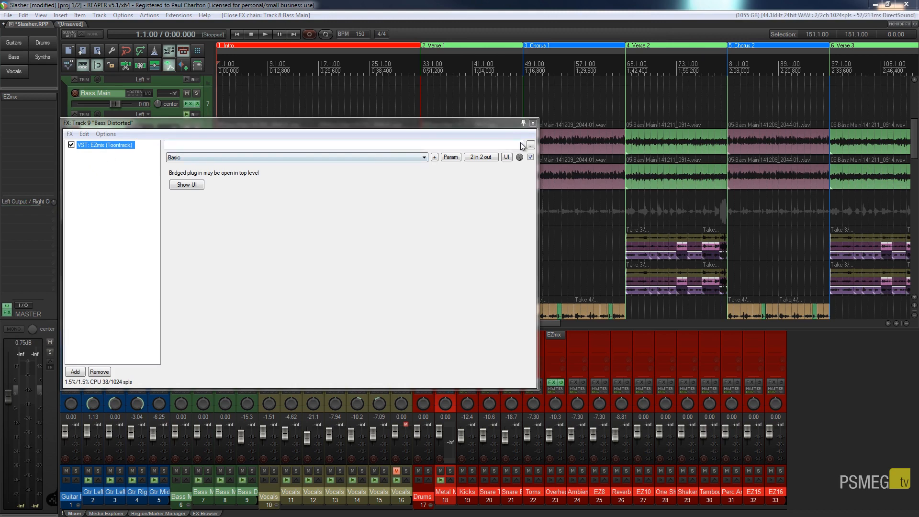
left_click(533, 123)
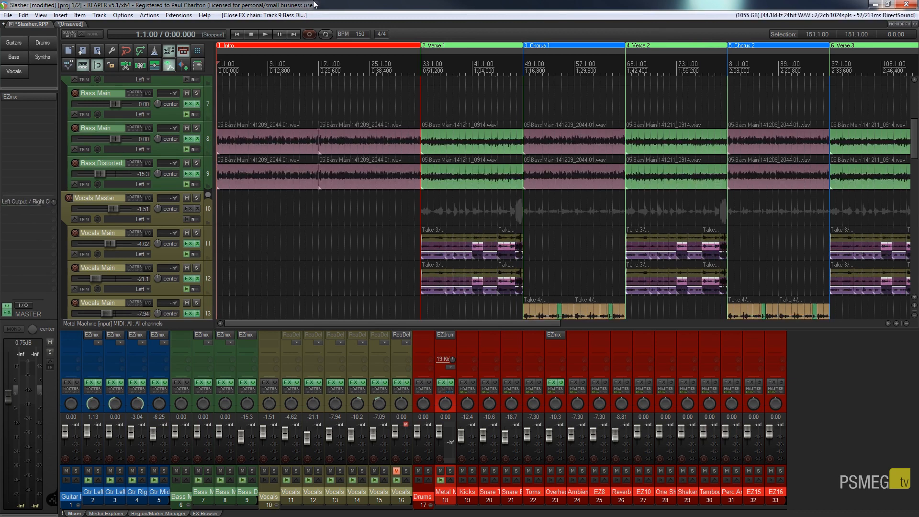
left_click(263, 35)
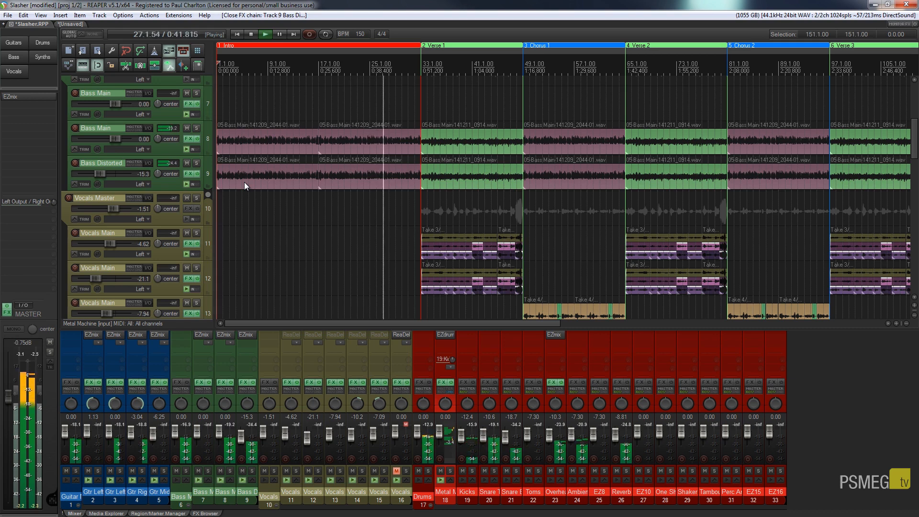
left_click(250, 34)
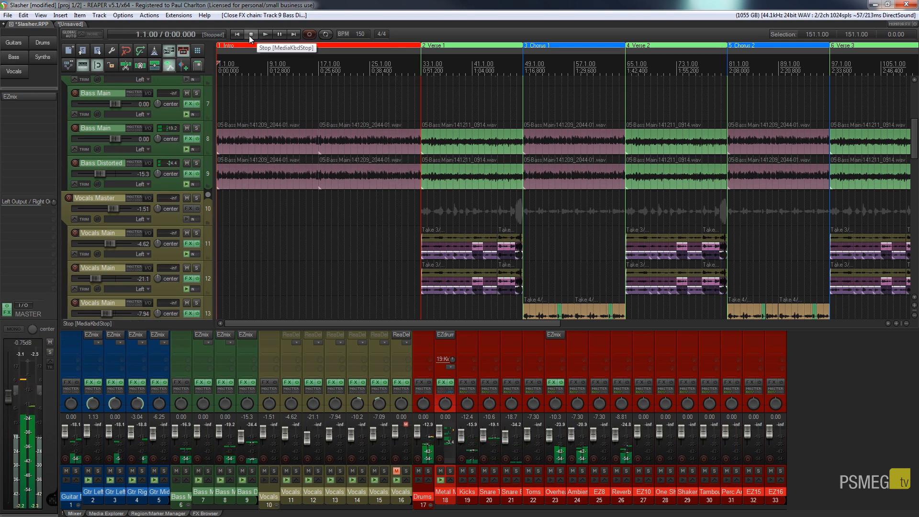